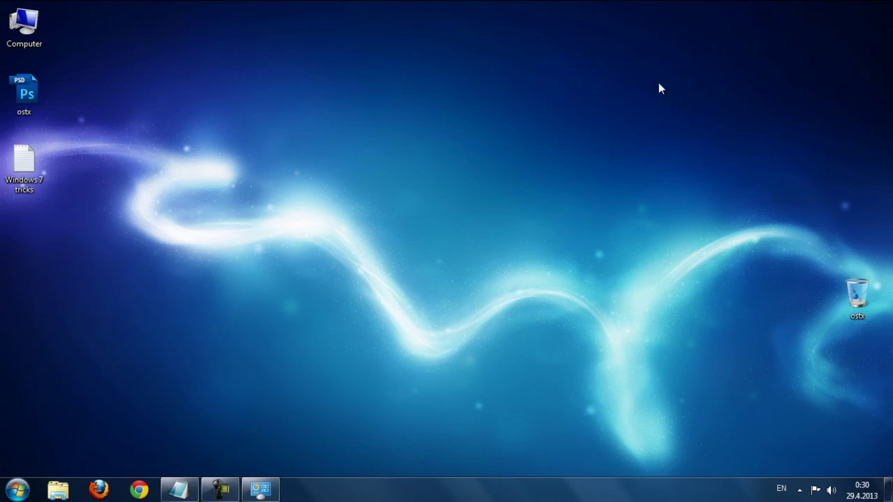
Step: Close the Personalization window, restore the Windows 7 tricks notes and place the cursor in the Alt+Win line
{"action": "right_click", "coordinate": [260, 490]}
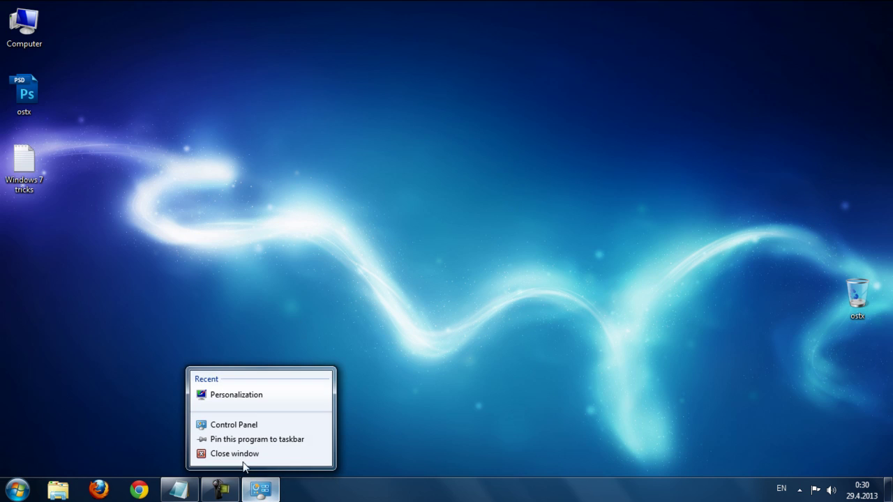
{"action": "left_click", "coordinate": [237, 454]}
{"action": "left_click", "coordinate": [179, 490]}
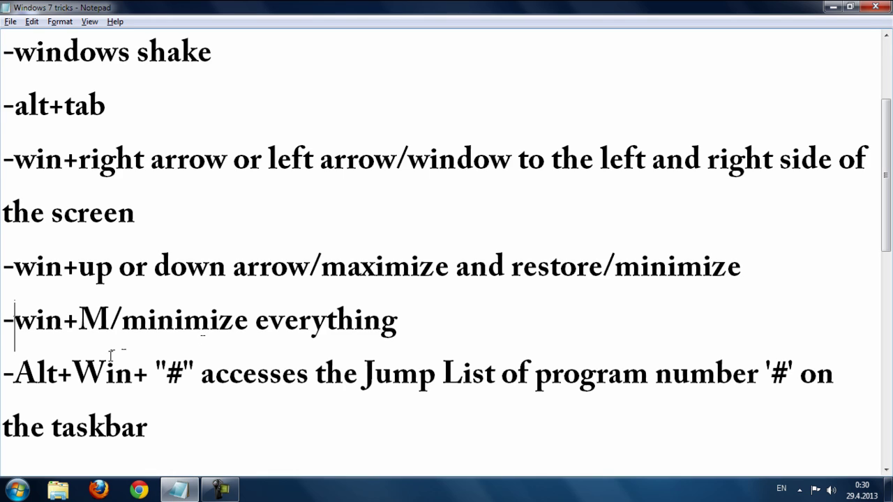
{"action": "left_click_drag", "start_coordinate": [15, 378], "coordinate": [47, 380]}
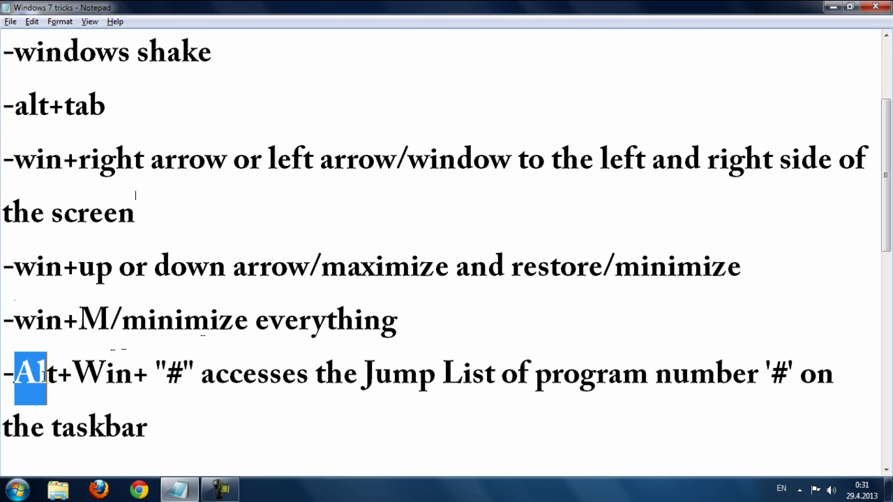
{"action": "left_click", "coordinate": [56, 379]}
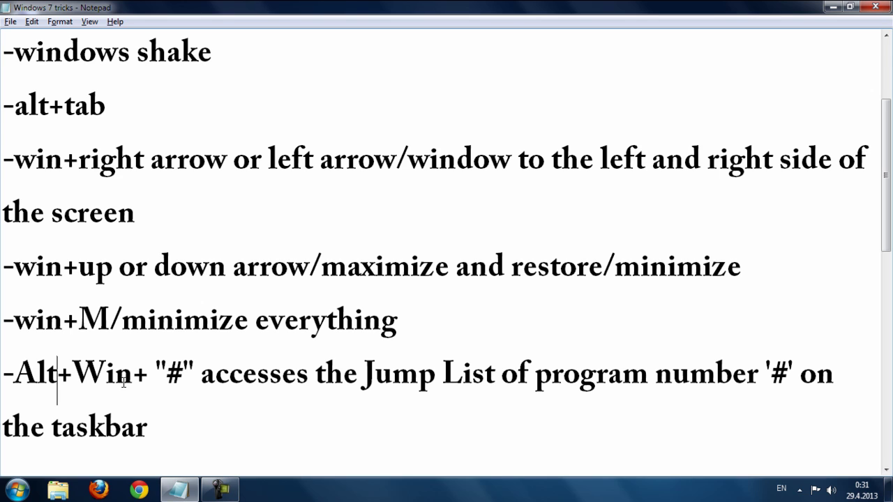
Step: View the Jump Lists of the first five taskbar programs in turn using their position numbers, and dismiss the last one
{"action": "key", "text": "alt+super+1"}
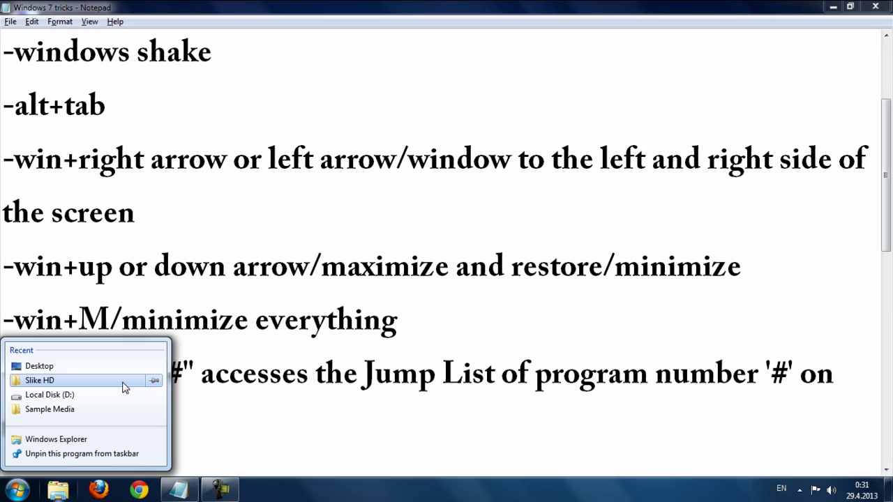
{"action": "key", "text": "alt+super+2"}
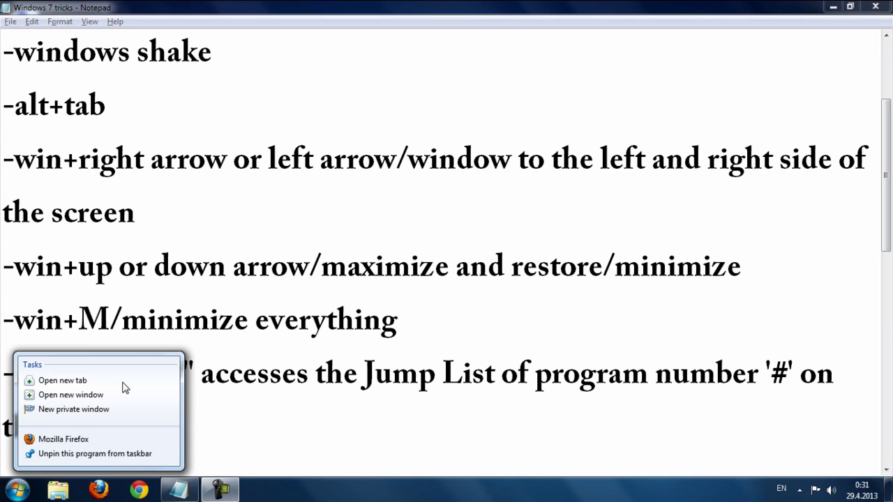
{"action": "key", "text": "alt+super+3"}
{"action": "key", "text": "alt+super+1"}
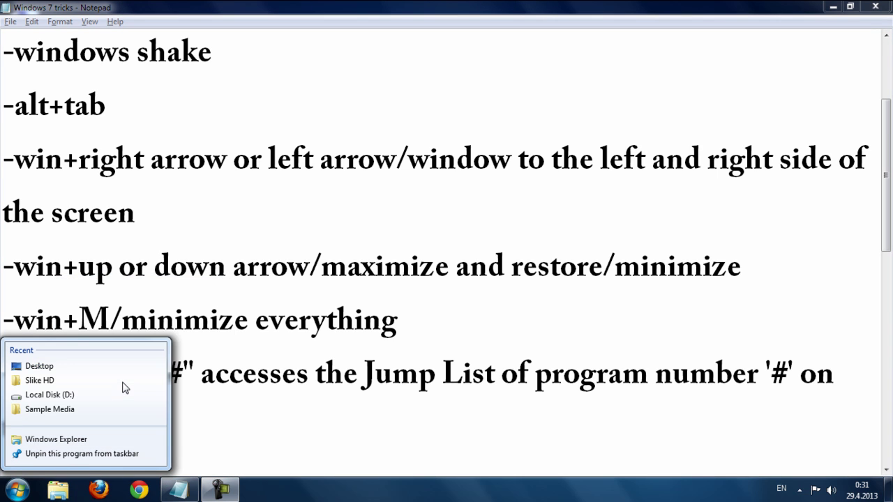
{"action": "key", "text": "alt+super+2"}
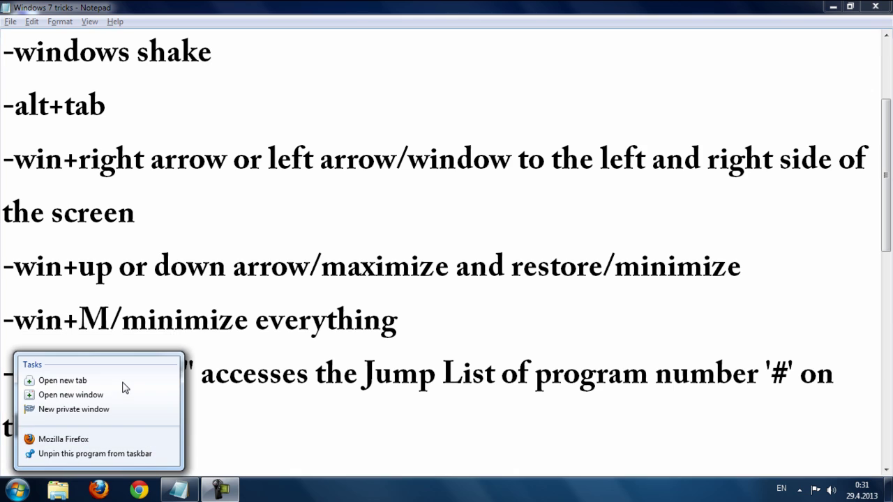
{"action": "key", "text": "alt+super+3"}
{"action": "key", "text": "alt+super+4"}
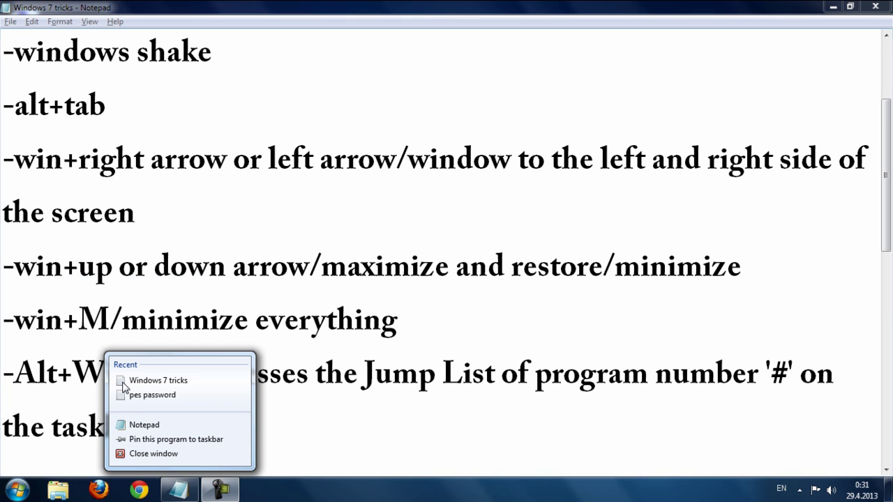
{"action": "key", "text": "alt+super+5"}
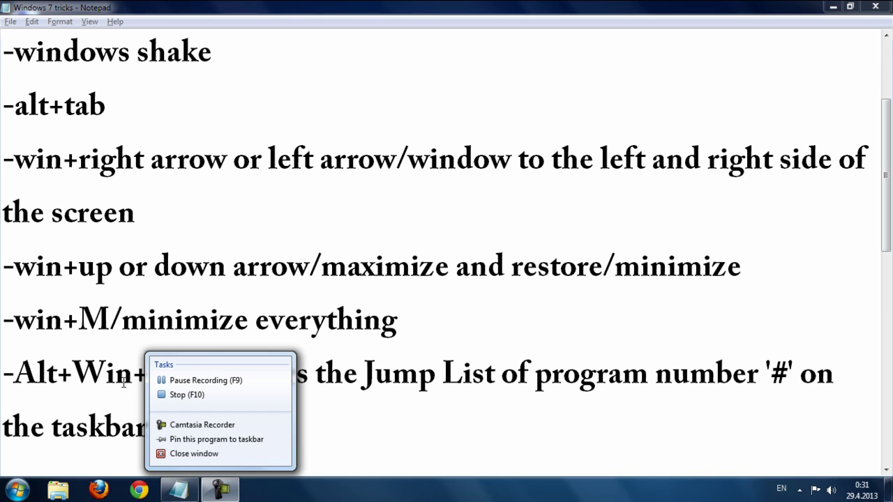
{"action": "key", "text": "Escape"}
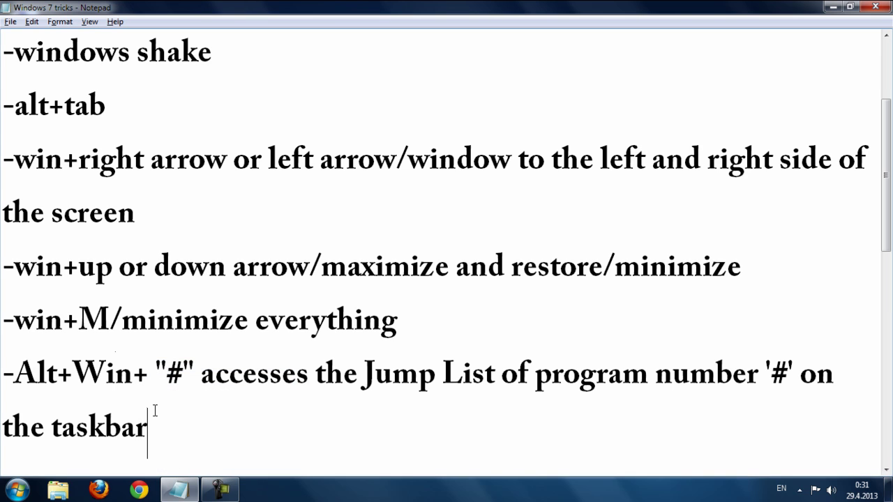
Step: Go to the "display all icons in notification" line in the notes and minimize Notepad
{"action": "scroll", "coordinate": [155, 412], "scroll_direction": "down", "scroll_amount": 1}
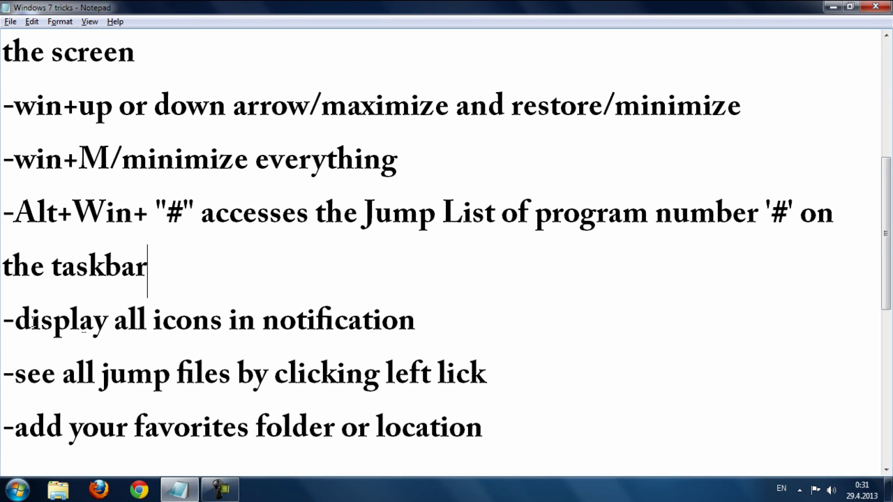
{"action": "left_click", "coordinate": [33, 318]}
{"action": "left_click", "coordinate": [831, 6]}
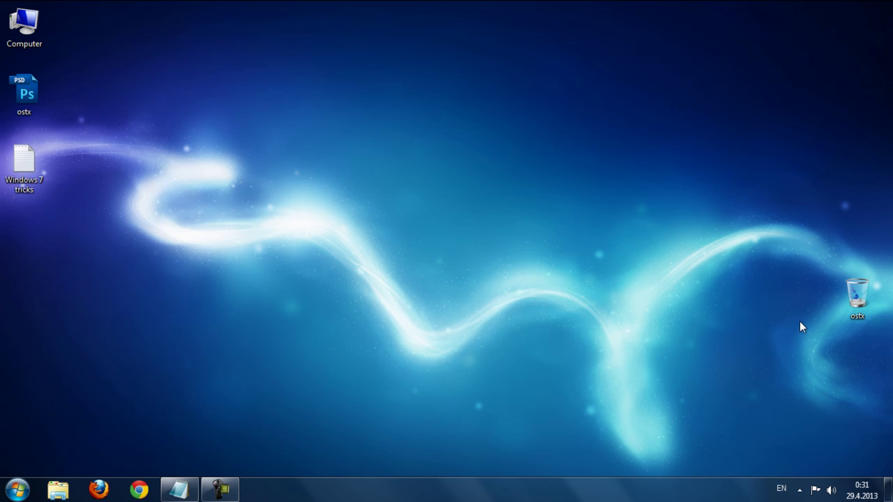
Step: In the notification area icon settings, turn on always showing all icons and notifications, turn it back off and accept the settings
{"action": "left_click", "coordinate": [800, 490]}
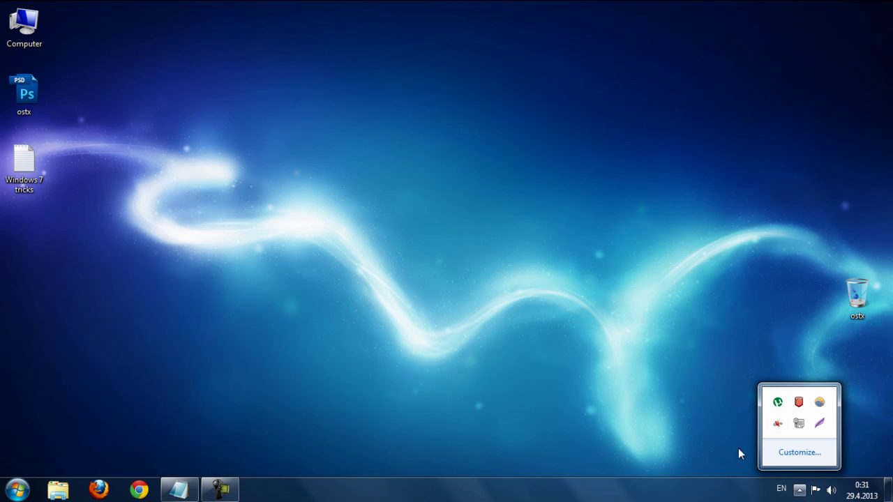
{"action": "left_click", "coordinate": [789, 451]}
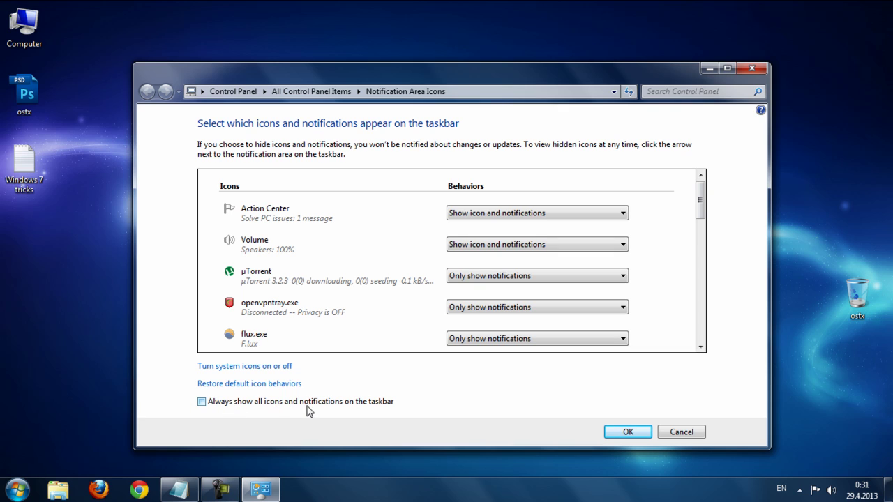
{"action": "left_click", "coordinate": [210, 404]}
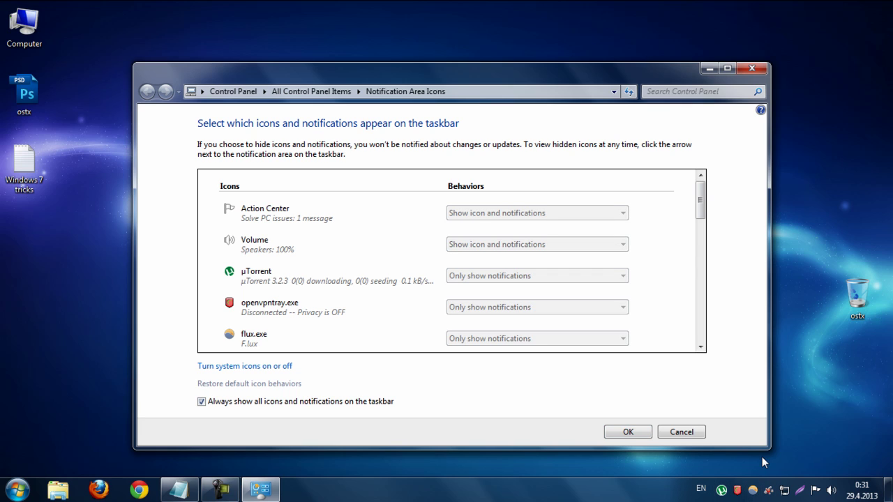
{"action": "left_click", "coordinate": [302, 403]}
{"action": "left_click", "coordinate": [625, 430]}
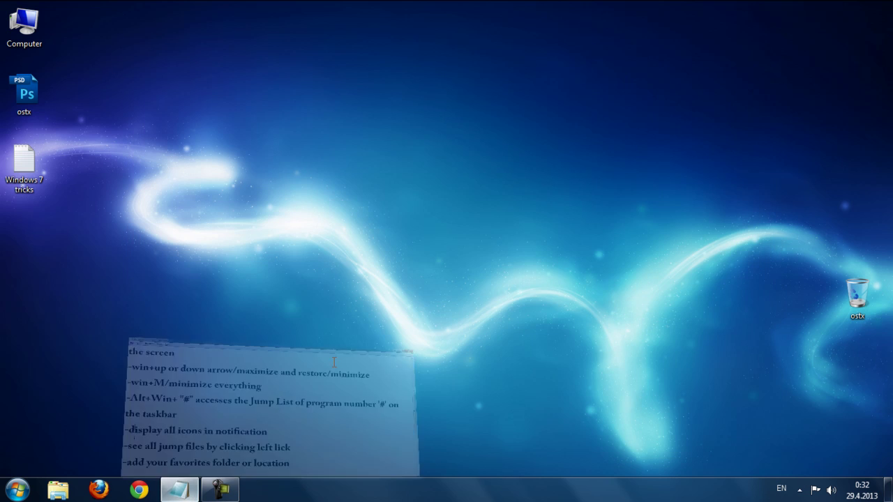
Step: Restore the notes, go to the "see all jump files" line and minimize Notepad again
{"action": "left_click", "coordinate": [179, 490]}
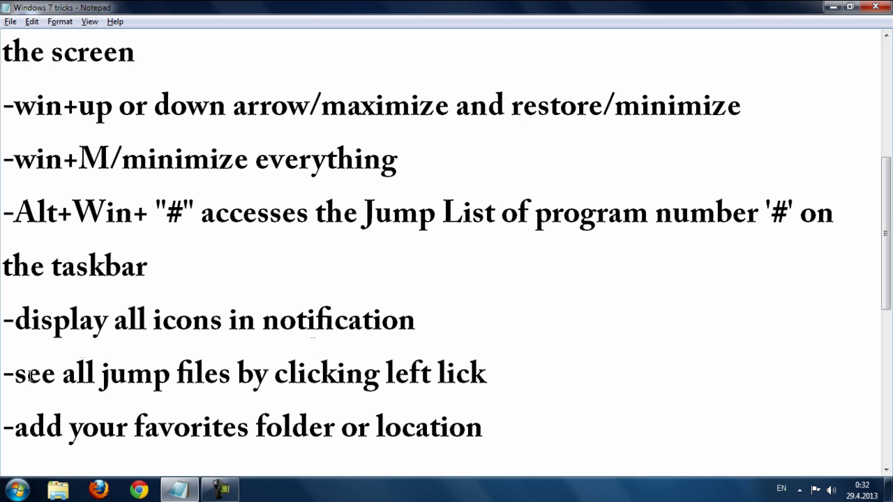
{"action": "left_click", "coordinate": [22, 386]}
{"action": "left_click", "coordinate": [832, 6]}
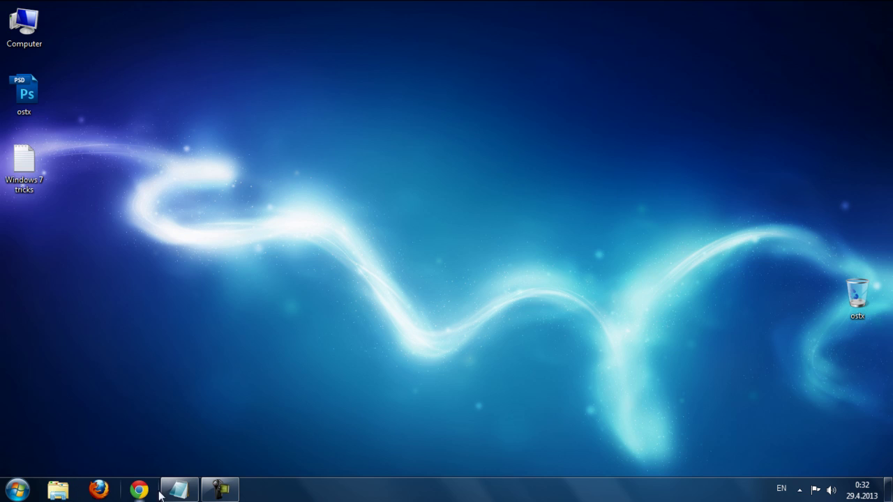
Step: View the Jump Lists of the Firefox, Chrome, Notepad and Windows Explorer taskbar icons
{"action": "right_click", "coordinate": [98, 489]}
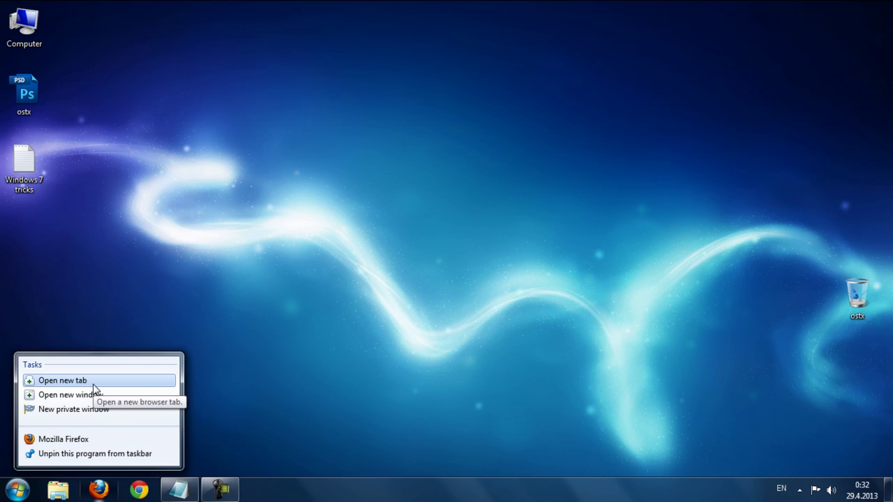
{"action": "right_click", "coordinate": [140, 490]}
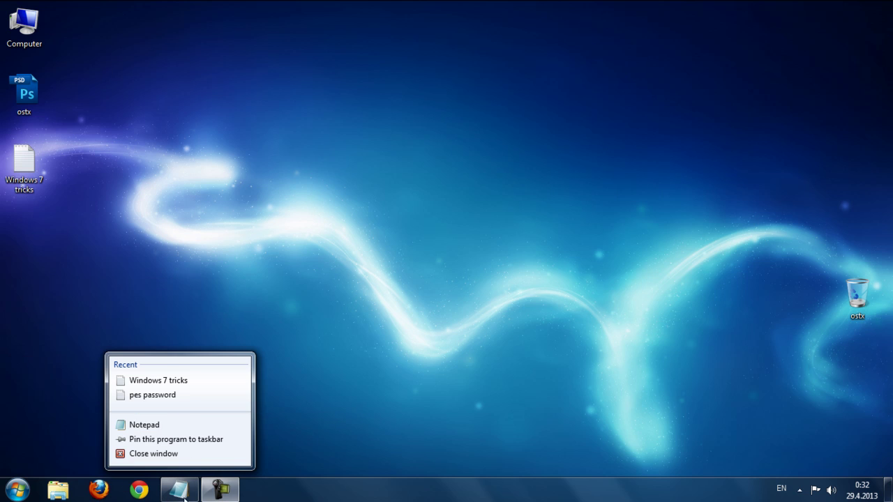
{"action": "mouse_move", "coordinate": [72, 495]}
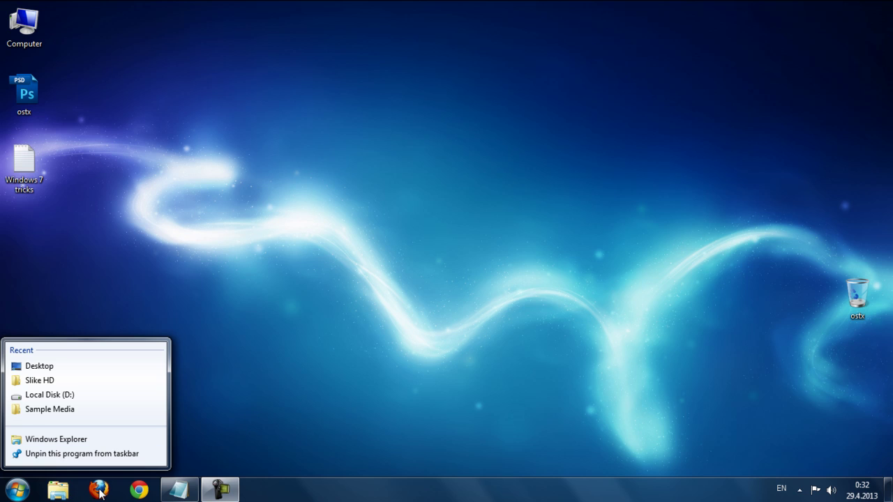
{"action": "mouse_move", "coordinate": [99, 493]}
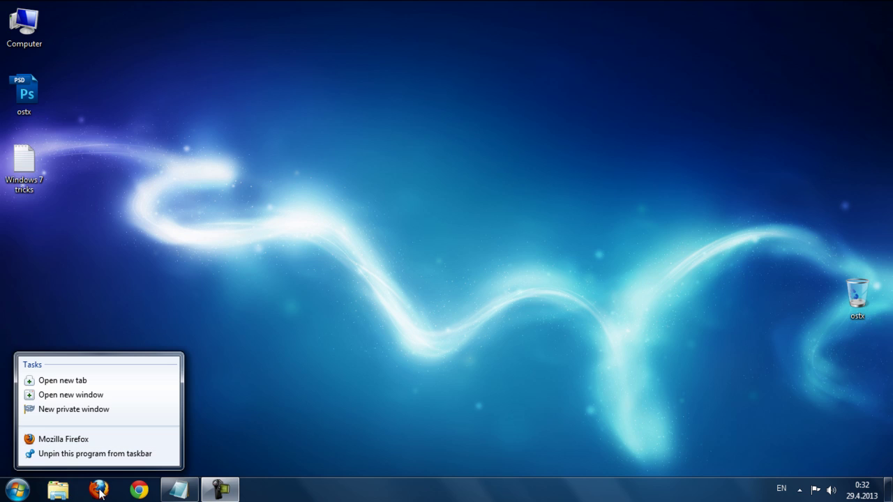
{"action": "mouse_move", "coordinate": [142, 494]}
Step: Restore the notes and correct the end of the "see all jump files" line to read "right click"
{"action": "left_click", "coordinate": [183, 493]}
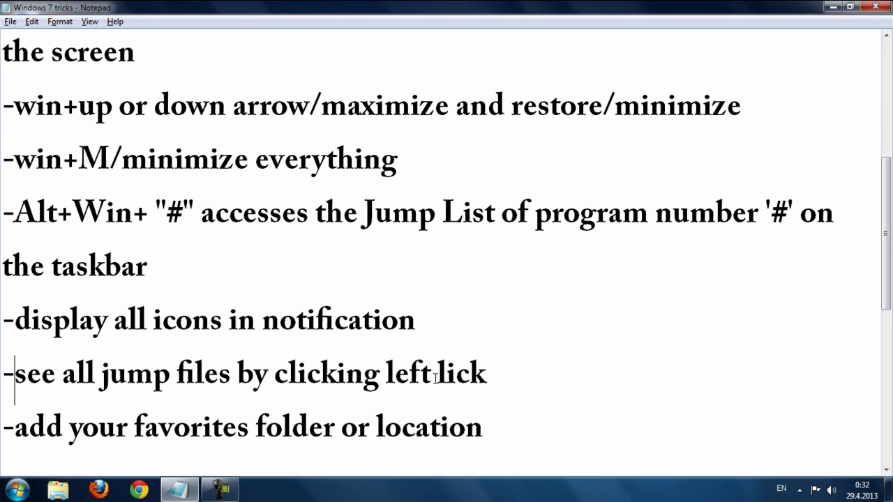
{"action": "left_click_drag", "start_coordinate": [436, 378], "coordinate": [384, 377]}
{"action": "key", "text": "BackSpace"}
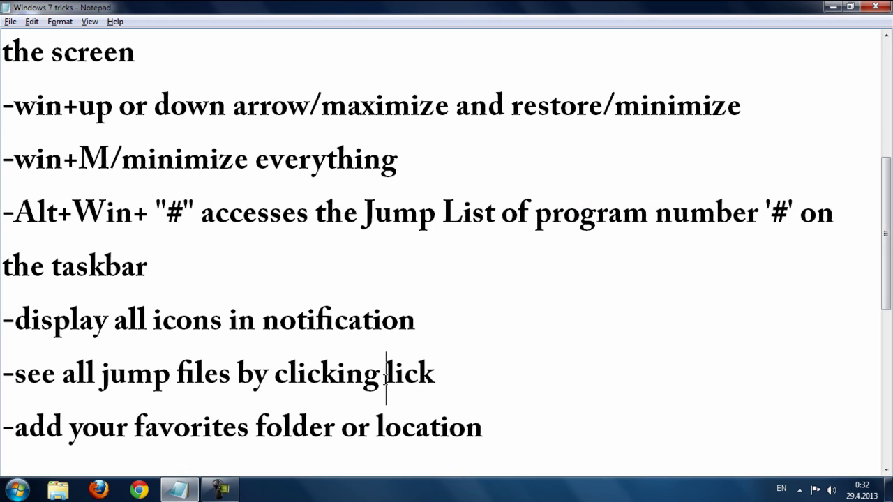
{"action": "type", "text": "right"}
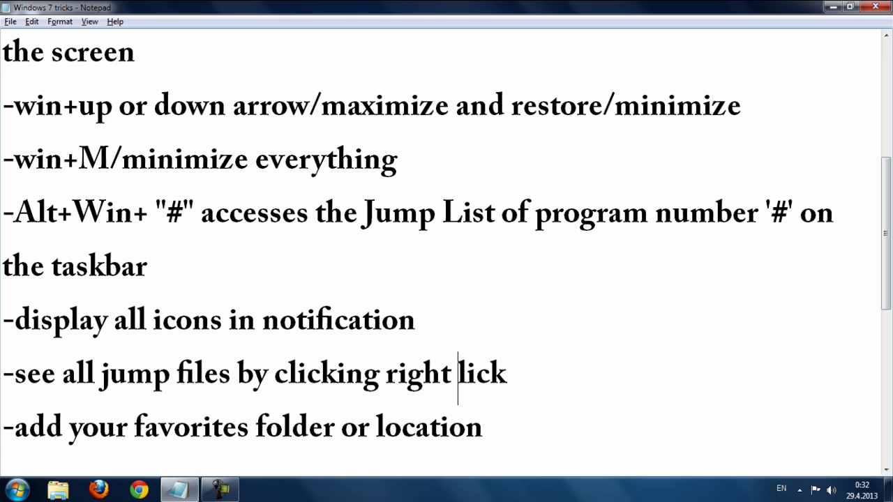
{"action": "key", "text": "Delete"}
{"action": "type", "text": "c"}
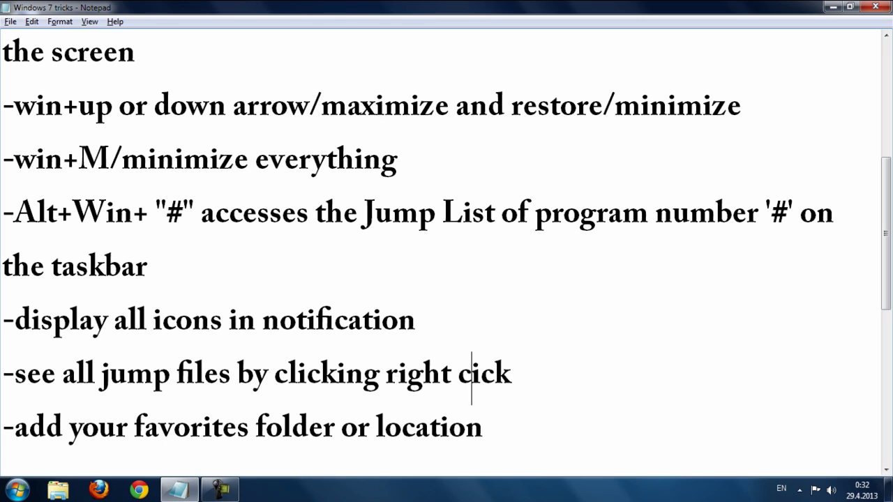
{"action": "type", "text": "l"}
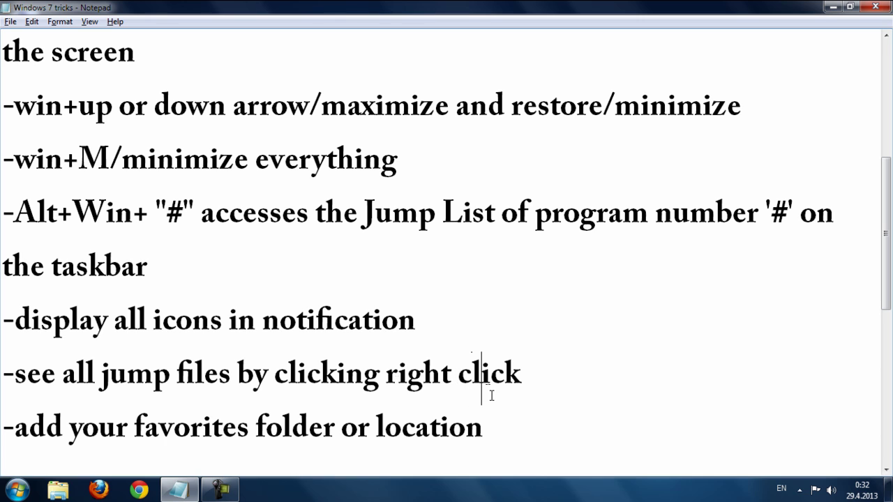
Step: Go to the favorites line in the notes, then minimize Notepad and open a maximized Windows Explorer window
{"action": "scroll", "coordinate": [491, 419], "scroll_direction": "down", "scroll_amount": 1}
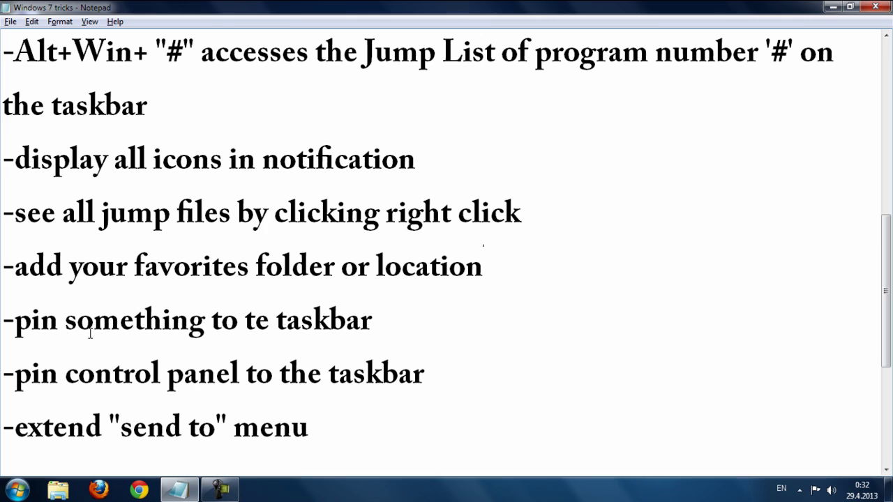
{"action": "left_click", "coordinate": [27, 268]}
{"action": "double_click", "coordinate": [683, 9]}
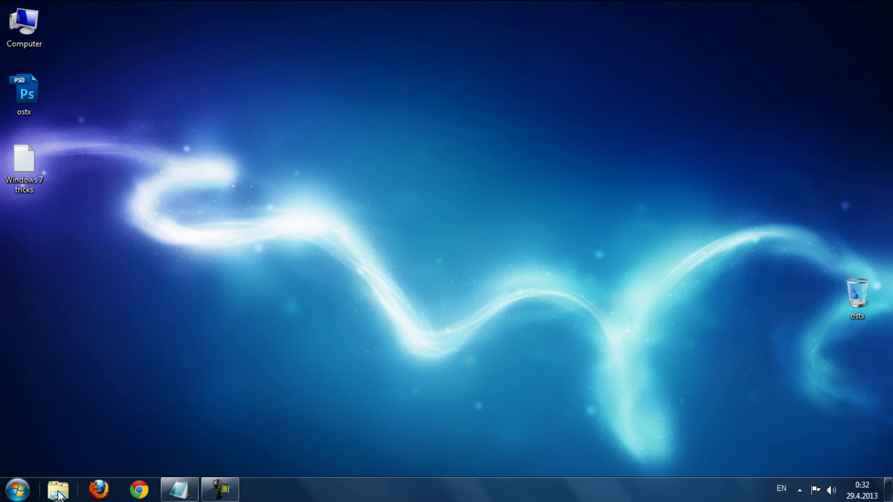
{"action": "left_click", "coordinate": [63, 494]}
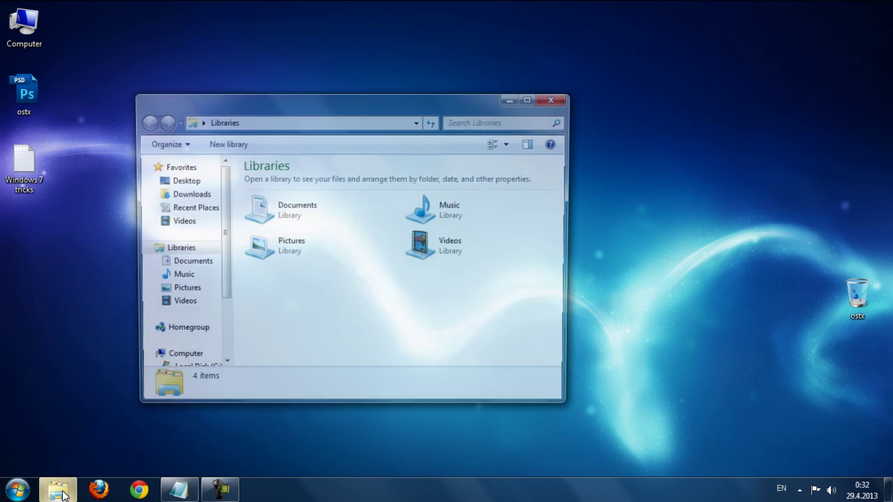
{"action": "double_click", "coordinate": [528, 99]}
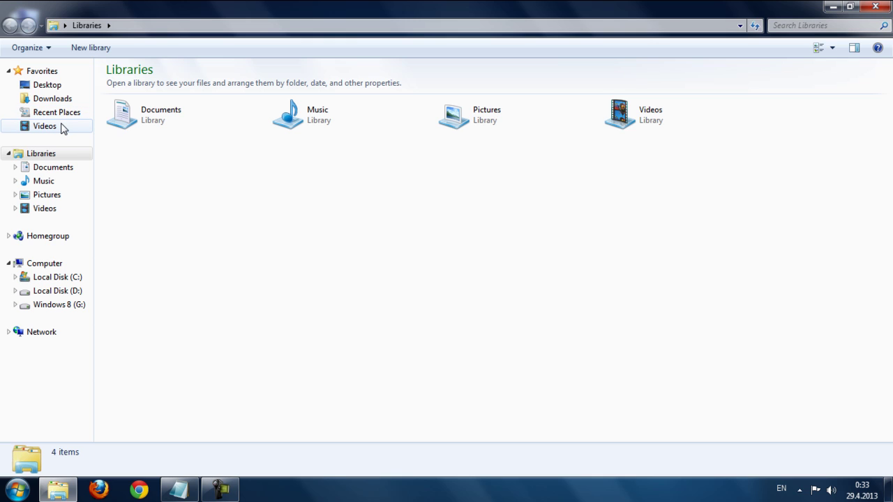
Step: Open the Windows folder on Local Disk (C:) and add it to Favorites as the current location
{"action": "left_click", "coordinate": [70, 278]}
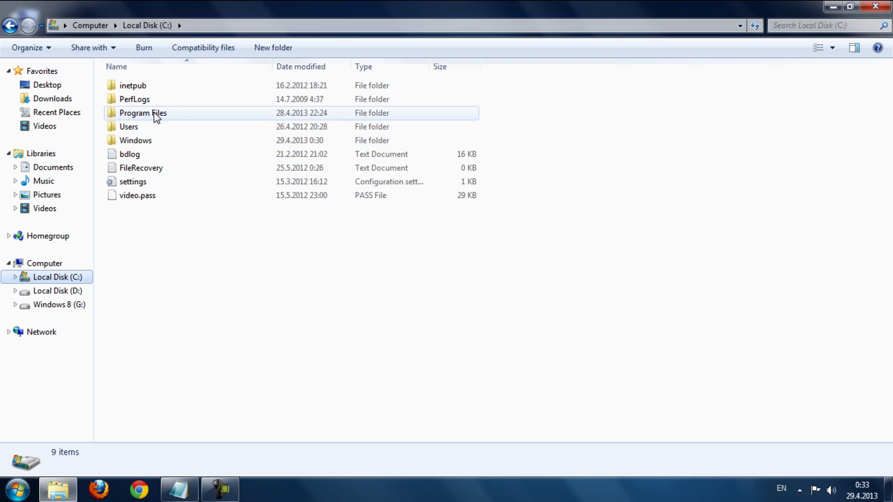
{"action": "double_click", "coordinate": [140, 141]}
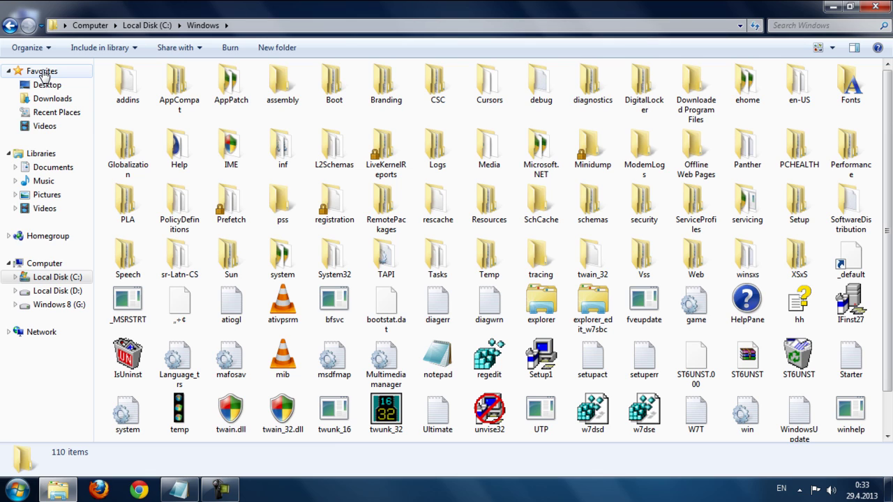
{"action": "left_click", "coordinate": [42, 72]}
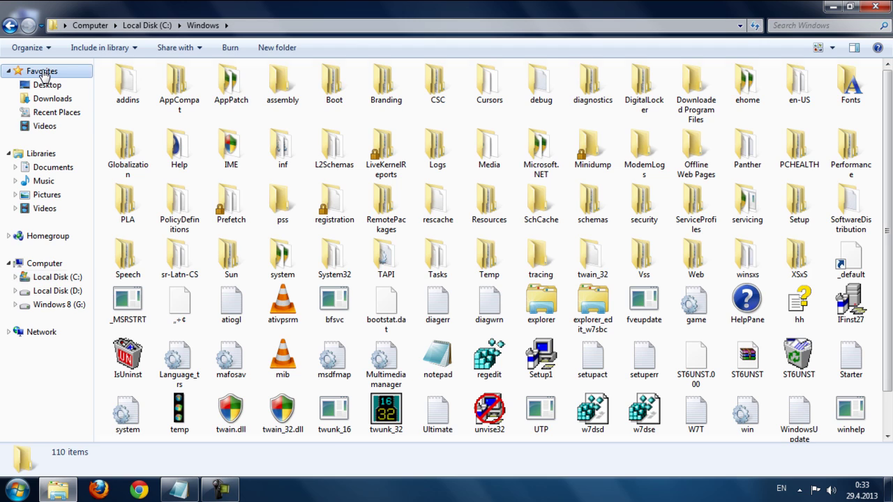
{"action": "left_click", "coordinate": [59, 278]}
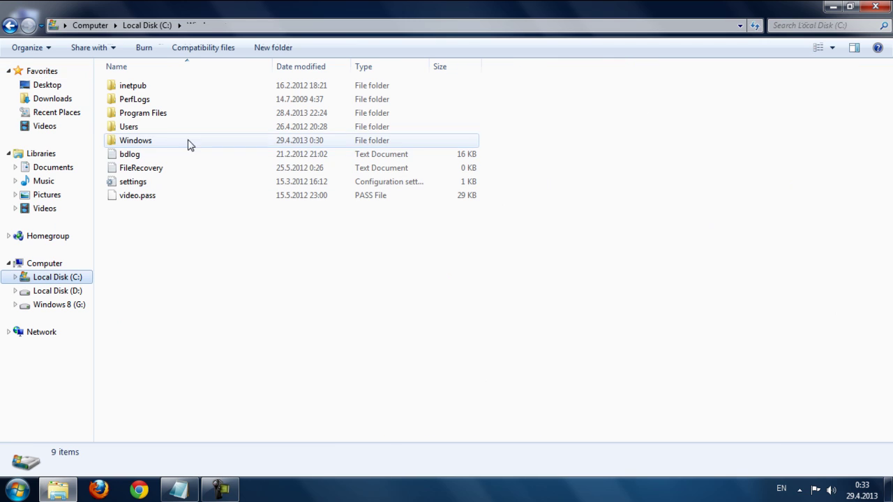
{"action": "double_click", "coordinate": [141, 140]}
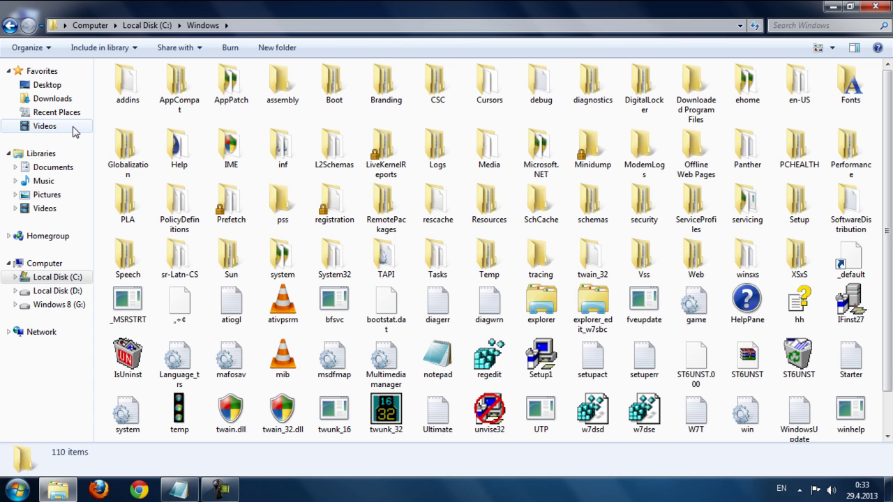
{"action": "right_click", "coordinate": [60, 128]}
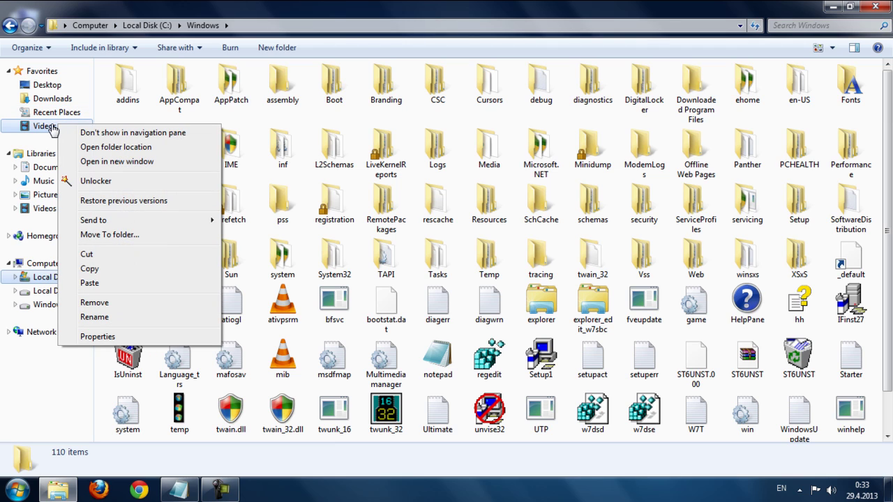
{"action": "right_click", "coordinate": [53, 74]}
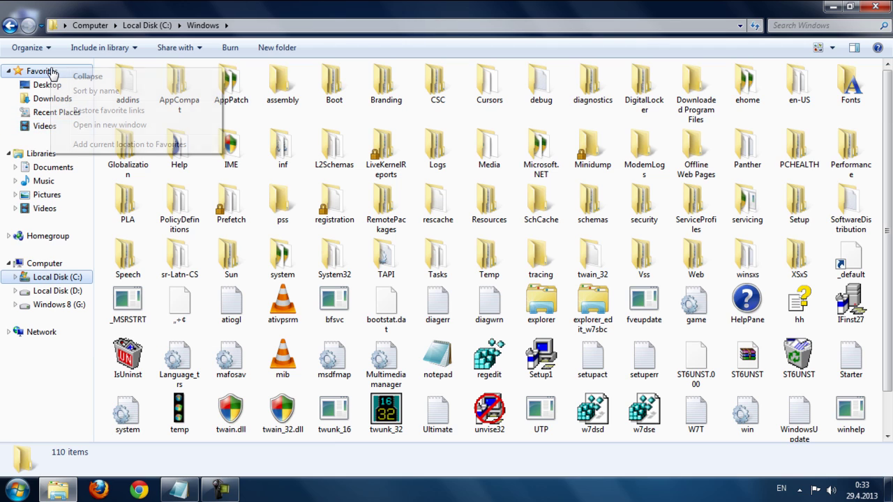
{"action": "left_click", "coordinate": [100, 144]}
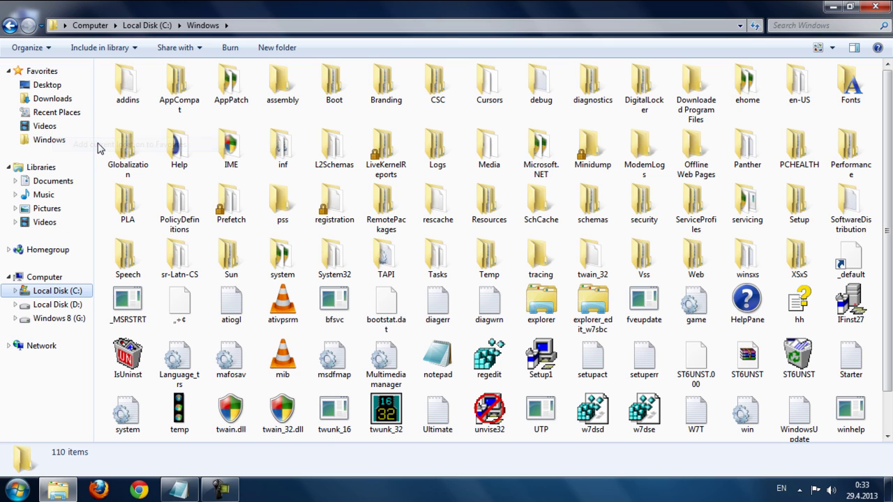
Step: Try the Windows favorite, close the window, reopen Computer and go to the Windows folder through Favorites
{"action": "left_click", "coordinate": [44, 142]}
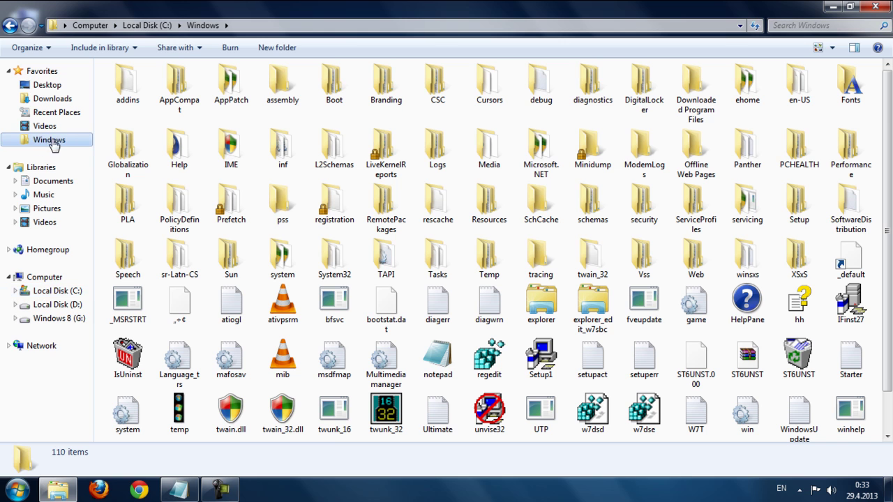
{"action": "left_click", "coordinate": [875, 7]}
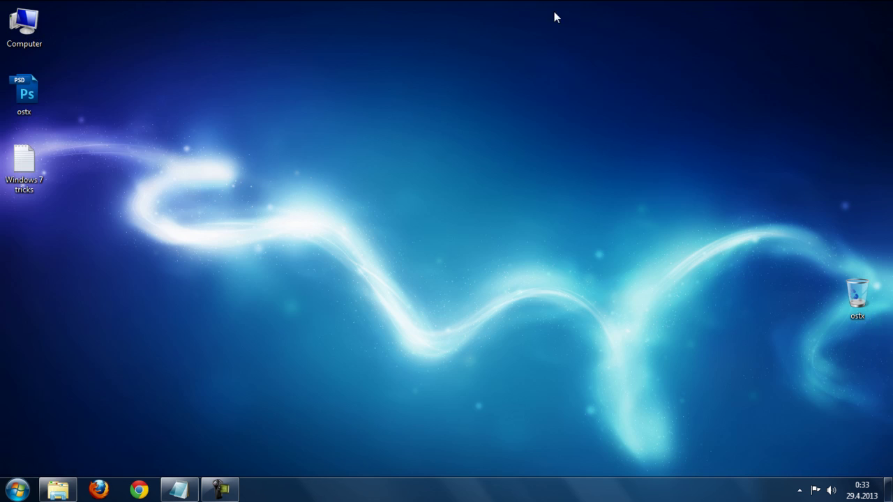
{"action": "double_click", "coordinate": [24, 24]}
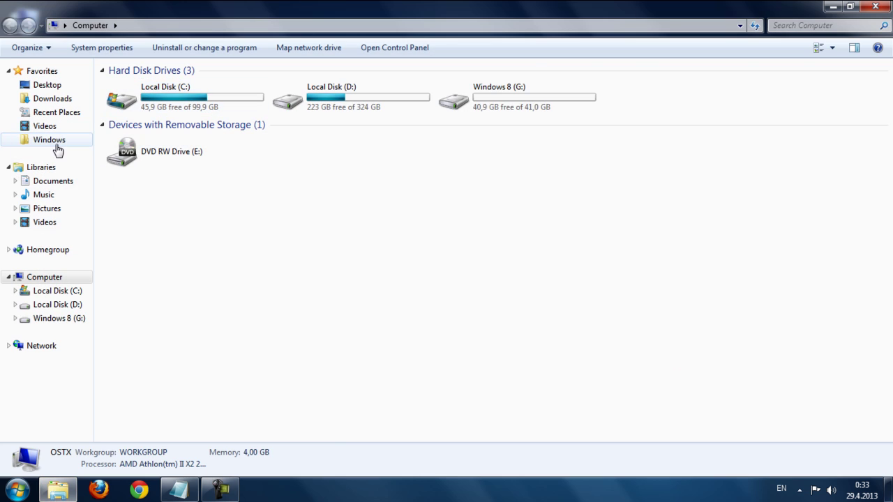
{"action": "left_click", "coordinate": [56, 142]}
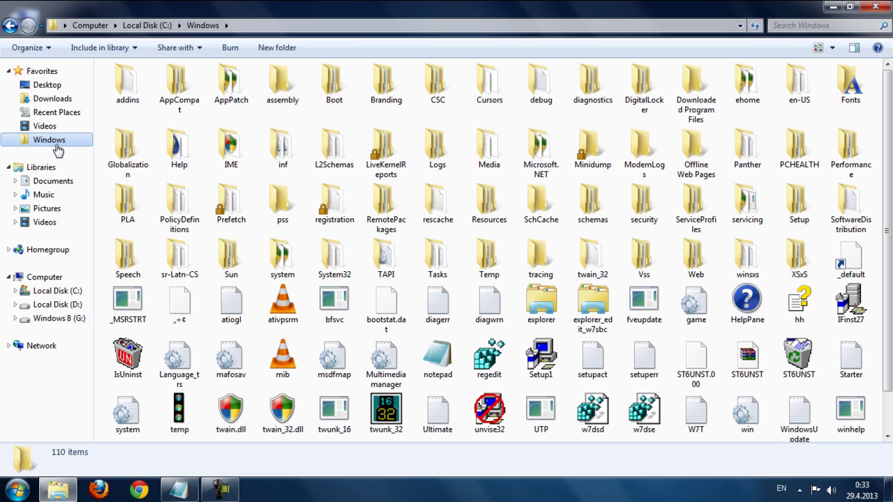
Step: Remove the Windows folder from Favorites and close the Explorer window
{"action": "right_click", "coordinate": [64, 141]}
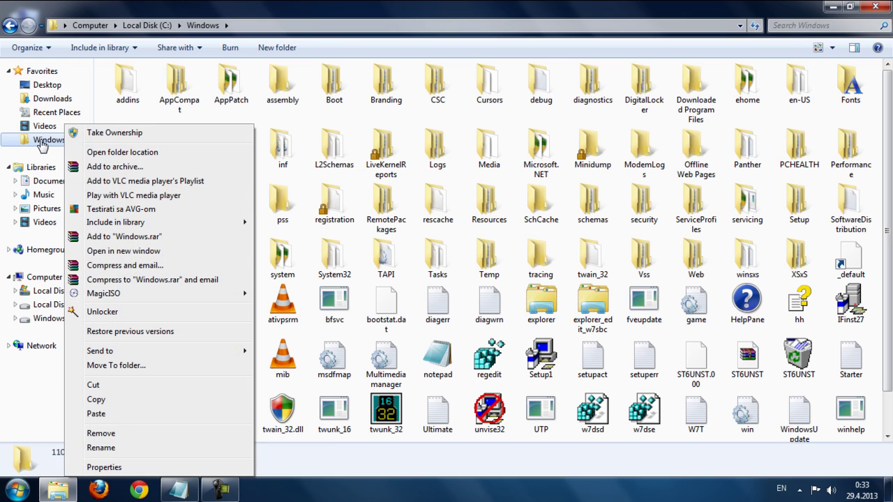
{"action": "left_click", "coordinate": [42, 142]}
{"action": "right_click", "coordinate": [39, 141]}
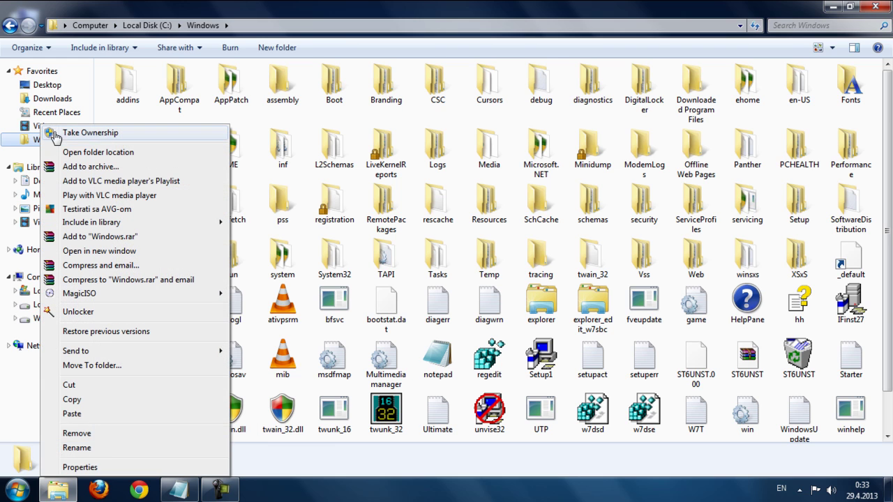
{"action": "left_click", "coordinate": [67, 434]}
{"action": "left_click", "coordinate": [876, 6]}
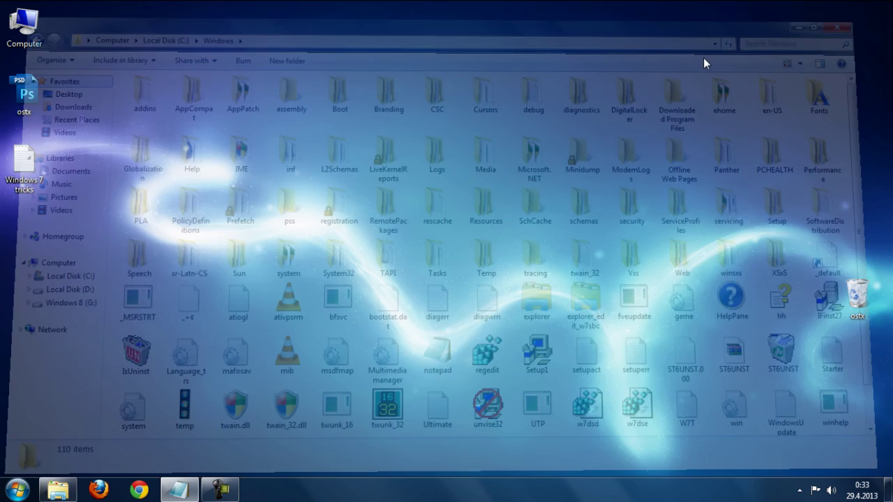
Step: Check the notes and minimize them, pin the desktop's ostx Photoshop file to the taskbar, and unpin Photoshop again
{"action": "left_click", "coordinate": [180, 489]}
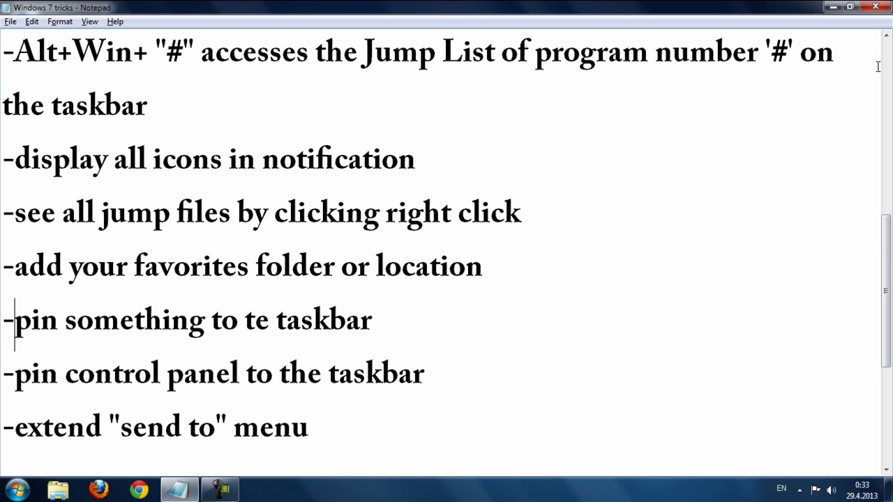
{"action": "left_click", "coordinate": [831, 7]}
{"action": "right_click", "coordinate": [105, 125]}
{"action": "left_click", "coordinate": [140, 194]}
{"action": "left_click_drag", "start_coordinate": [16, 110], "coordinate": [275, 491]}
{"action": "left_click", "coordinate": [474, 419]}
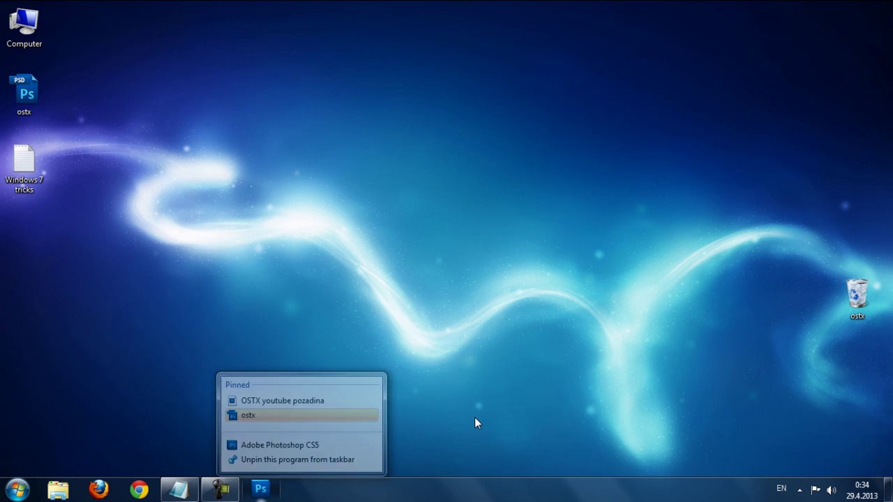
{"action": "right_click", "coordinate": [260, 492]}
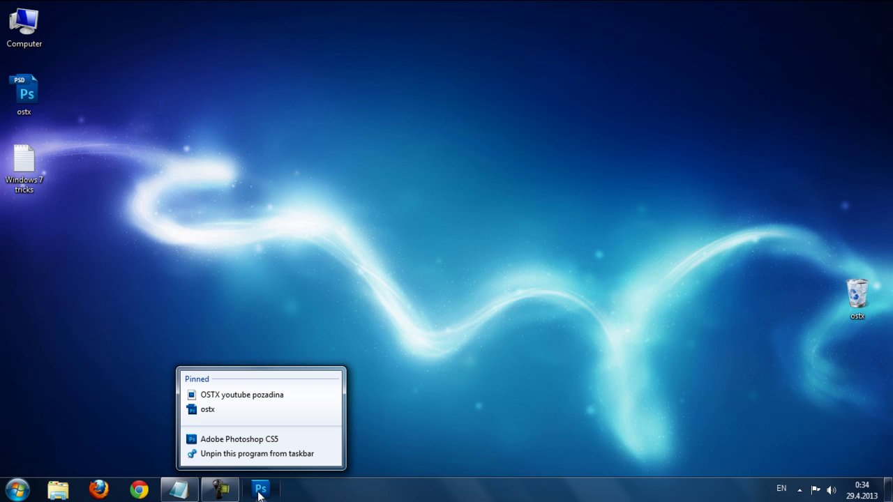
{"action": "left_click", "coordinate": [213, 455]}
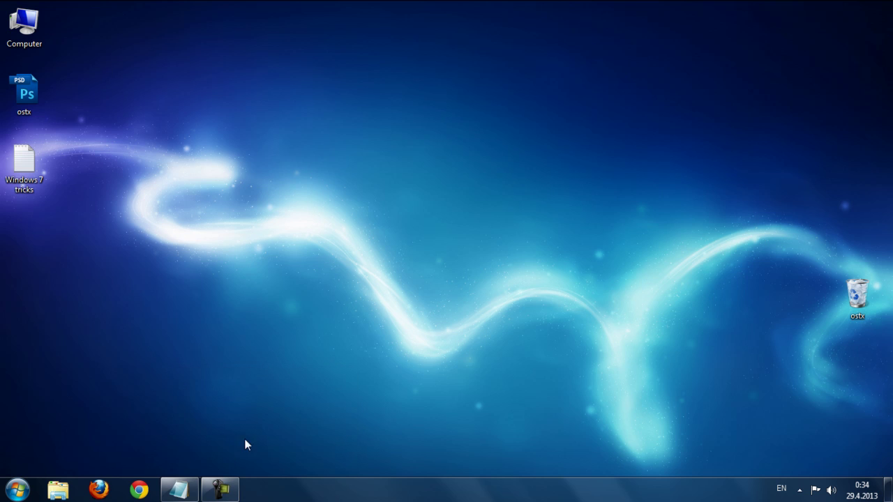
Step: Restore the notes, highlight the "pin control panel to the taskbar" line and minimize Notepad
{"action": "left_click", "coordinate": [179, 489]}
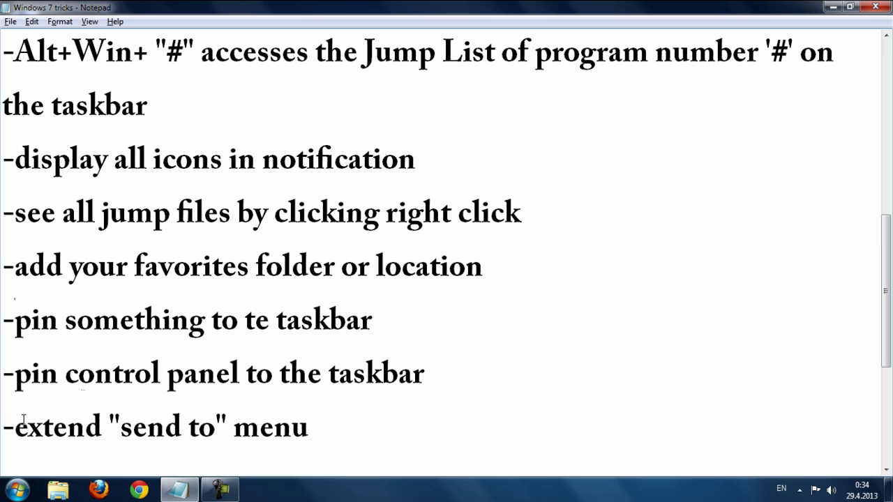
{"action": "left_click_drag", "start_coordinate": [15, 380], "coordinate": [470, 378]}
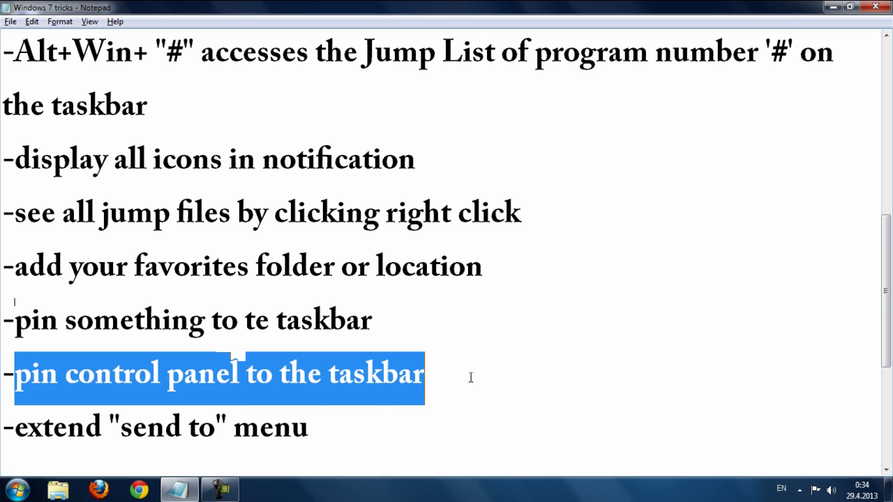
{"action": "left_click", "coordinate": [471, 377]}
{"action": "left_click", "coordinate": [832, 6]}
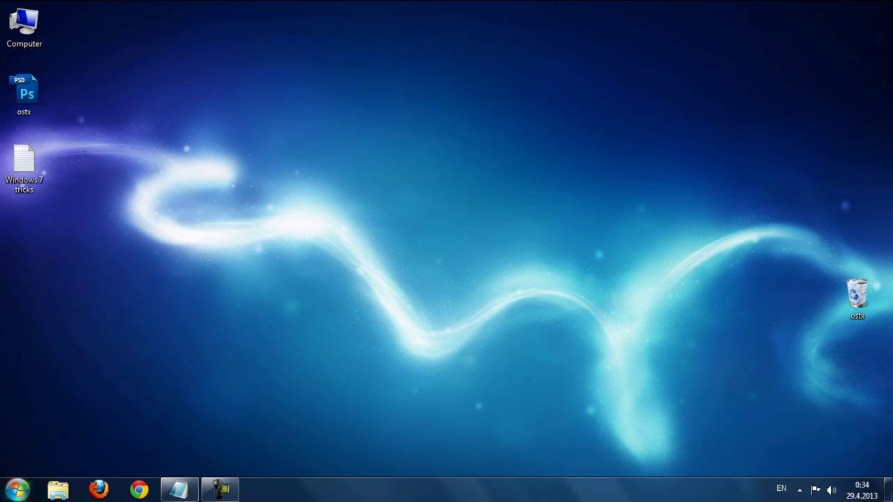
Step: Open Control Panel from the Start menu, pin it to the taskbar and close its window
{"action": "left_click", "coordinate": [17, 490]}
{"action": "left_click_drag", "start_coordinate": [211, 272], "coordinate": [236, 273]}
{"action": "left_click", "coordinate": [237, 273]}
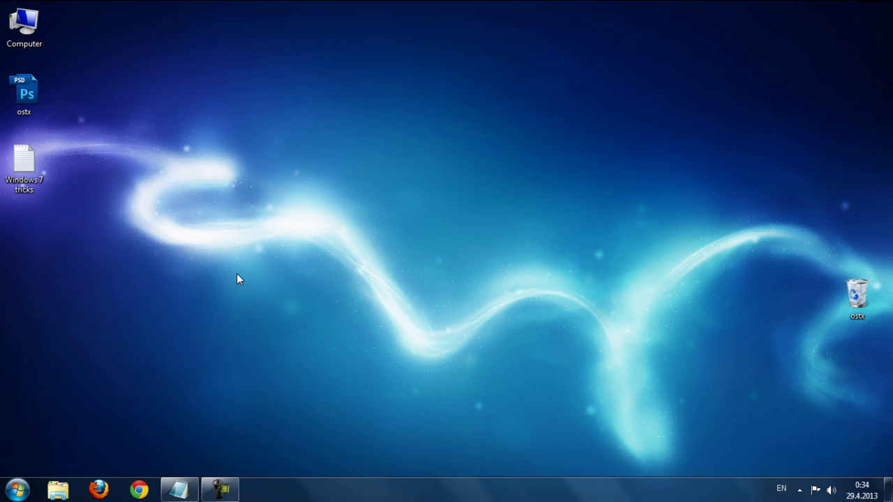
{"action": "left_click", "coordinate": [726, 68]}
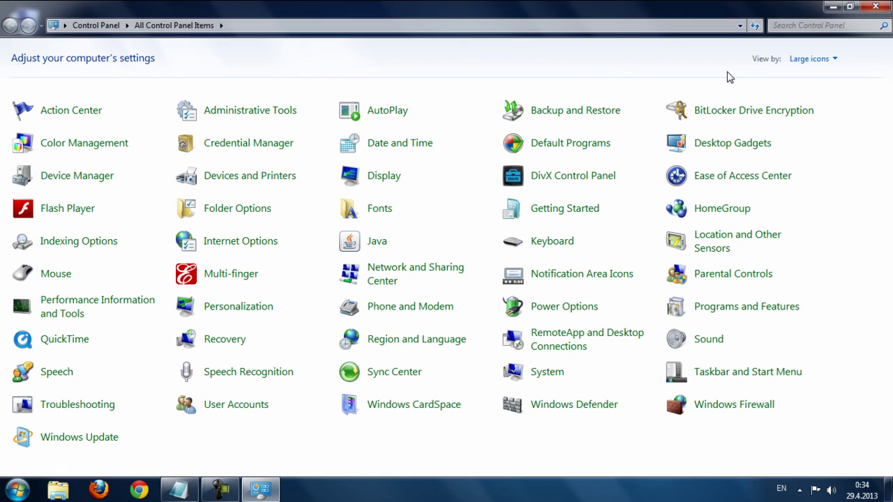
{"action": "left_click", "coordinate": [832, 7]}
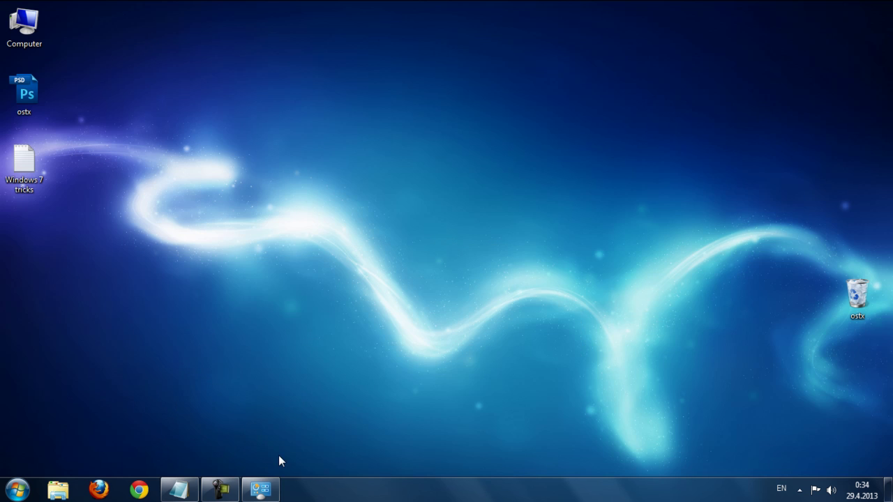
{"action": "mouse_move", "coordinate": [260, 493]}
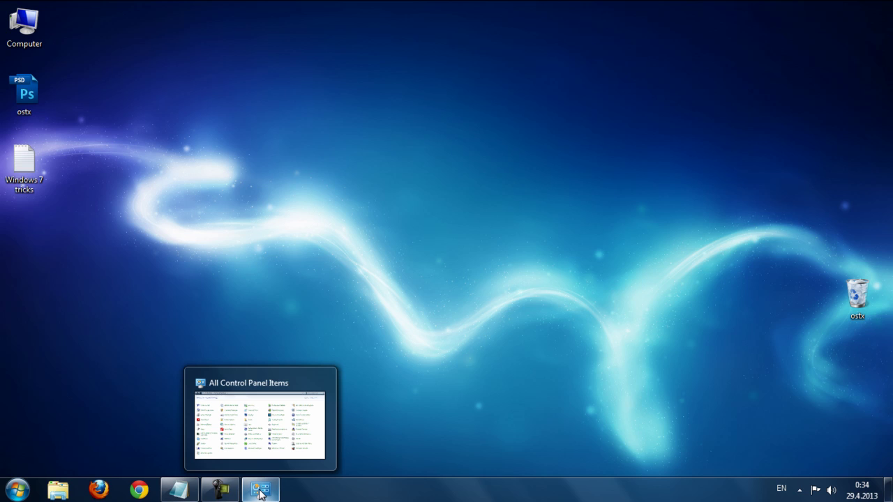
{"action": "right_click", "coordinate": [260, 493]}
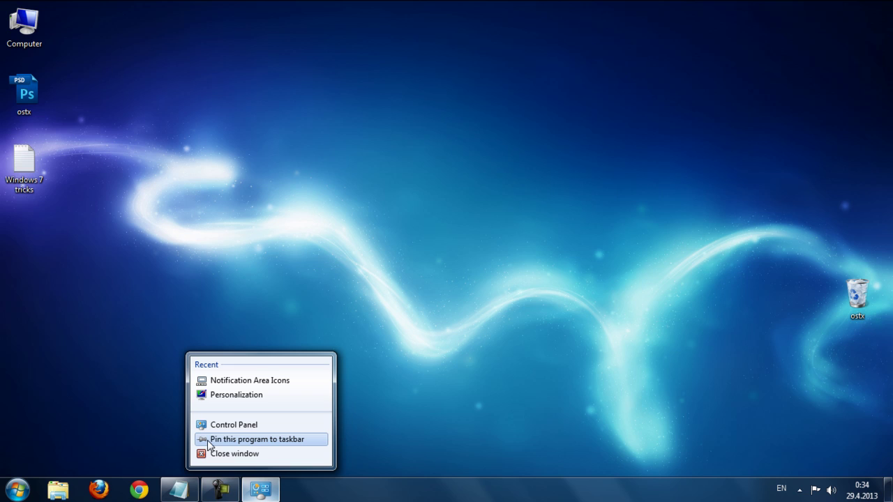
{"action": "left_click", "coordinate": [263, 442]}
{"action": "left_click", "coordinate": [260, 490]}
{"action": "key", "text": "alt+F4"}
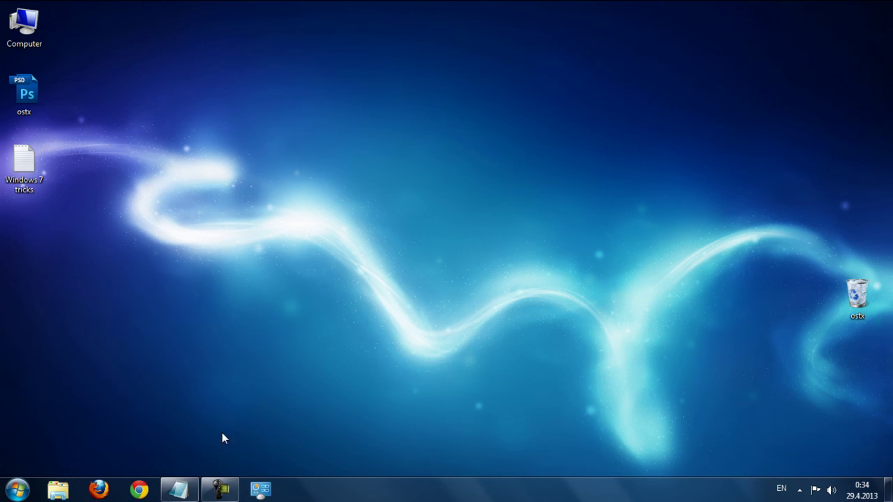
Step: Unpin Control Panel from the taskbar
{"action": "mouse_move", "coordinate": [267, 492]}
{"action": "left_mouse_down"}
{"action": "mouse_move", "coordinate": [146, 492]}
{"action": "mouse_move", "coordinate": [300, 496]}
{"action": "mouse_move", "coordinate": [264, 495]}
{"action": "left_mouse_up"}
{"action": "right_click", "coordinate": [265, 497]}
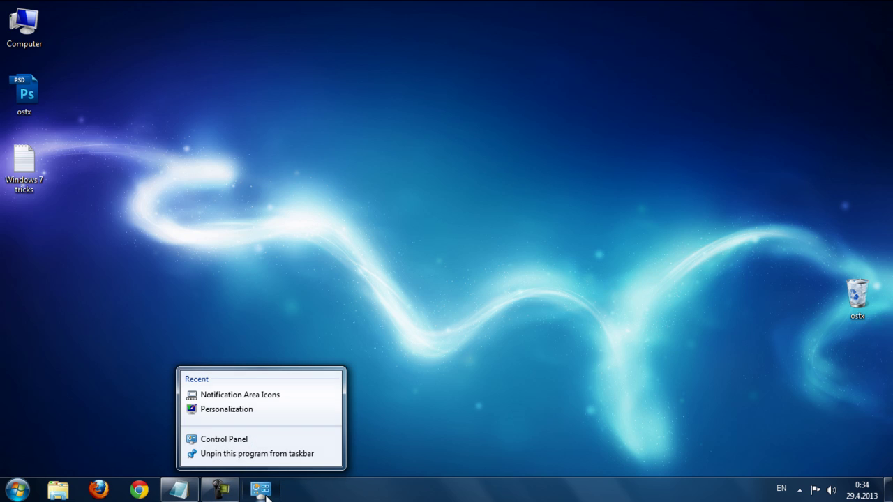
{"action": "left_click", "coordinate": [215, 454]}
Step: Return to the notes, view the "extend send to menu" line and minimize Notepad
{"action": "key", "text": "alt+Tab"}
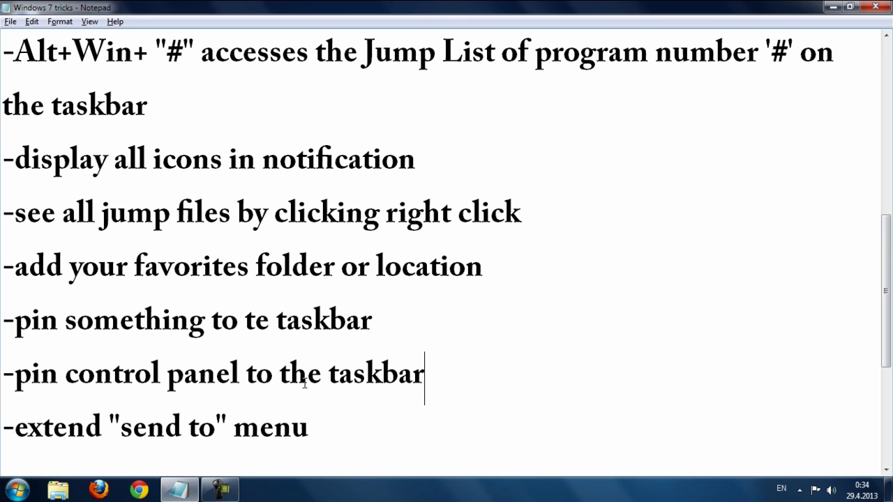
{"action": "scroll", "coordinate": [313, 421], "scroll_direction": "down", "scroll_amount": 1}
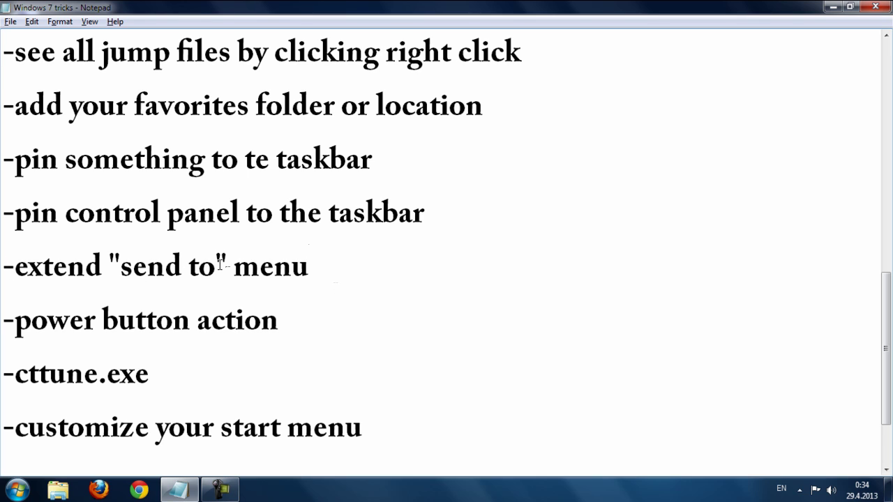
{"action": "left_click", "coordinate": [829, 10]}
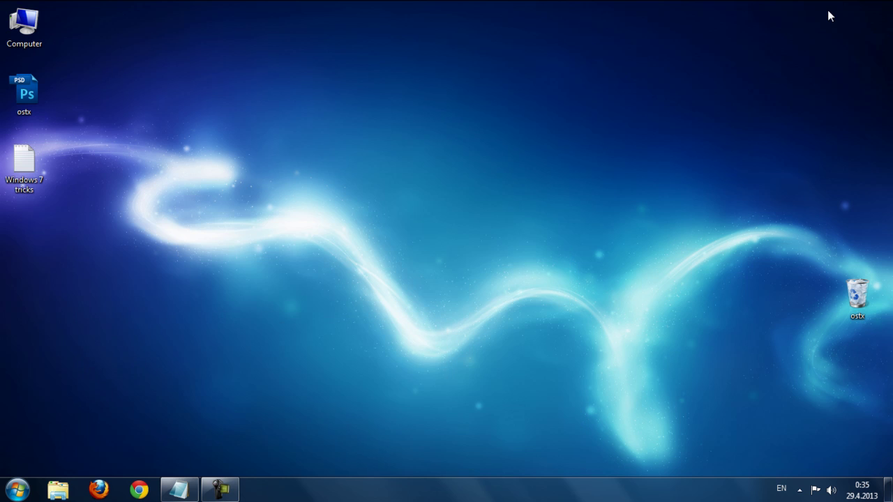
{"action": "right_click", "coordinate": [31, 100]}
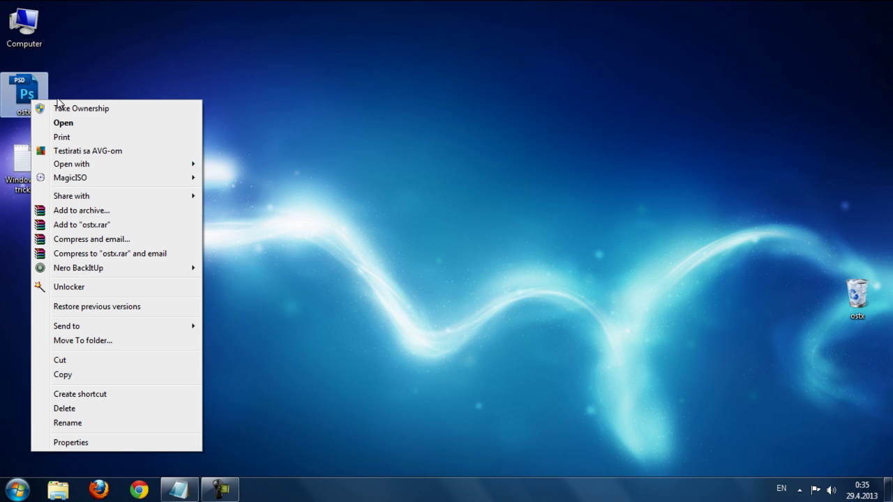
{"action": "double_click", "coordinate": [28, 32]}
{"action": "double_click", "coordinate": [311, 103]}
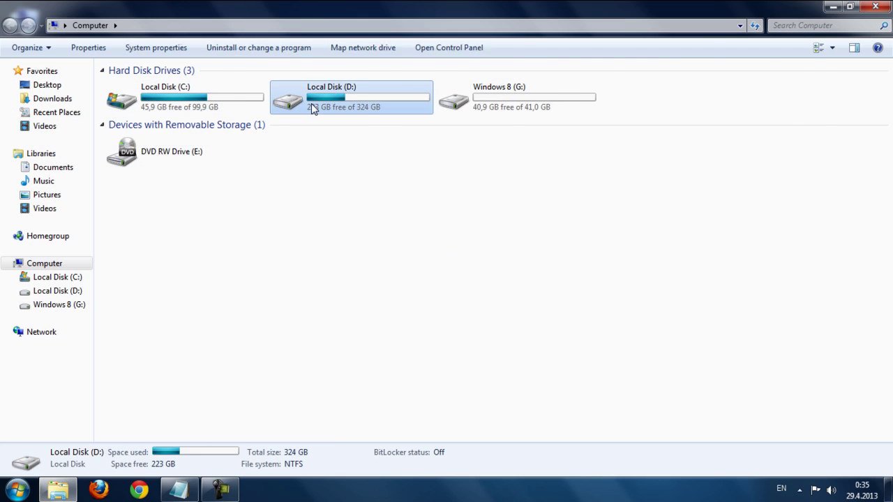
{"action": "key", "text": "alt+F4"}
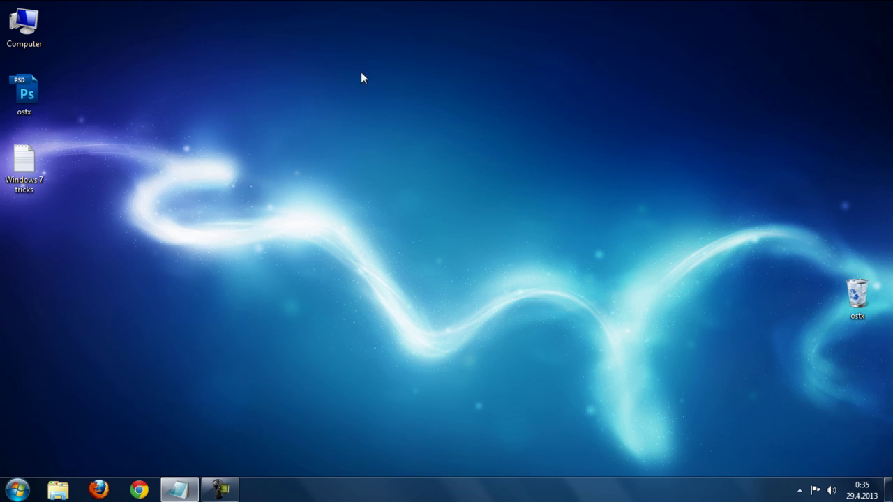
Step: Open Local Disk (C:) and view the standard Send to options for the Program Files folder
{"action": "double_click", "coordinate": [35, 41]}
{"action": "left_click", "coordinate": [175, 102]}
{"action": "double_click", "coordinate": [175, 103]}
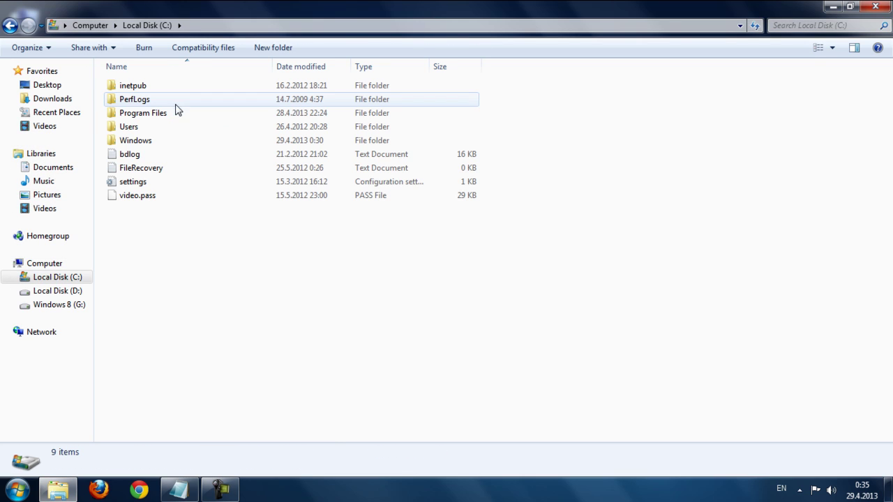
{"action": "right_click", "coordinate": [171, 116]}
{"action": "key", "text": "Escape"}
{"action": "right_click", "coordinate": [158, 117]}
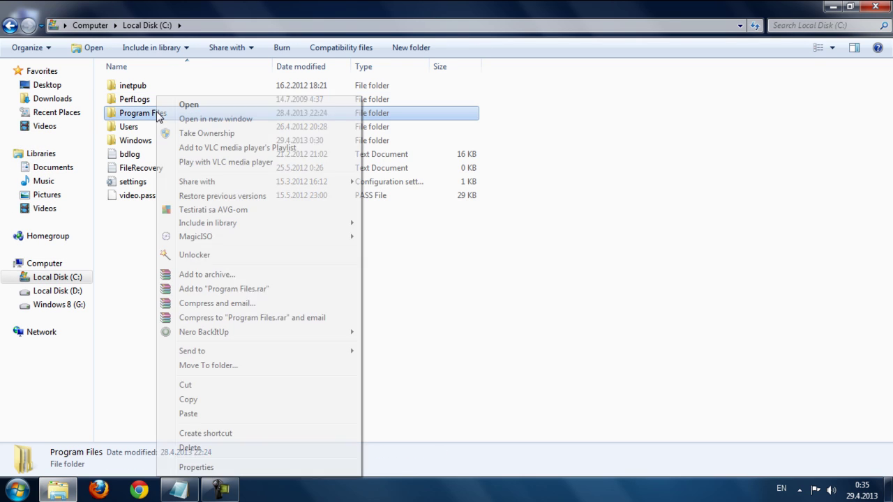
{"action": "mouse_move", "coordinate": [211, 354]}
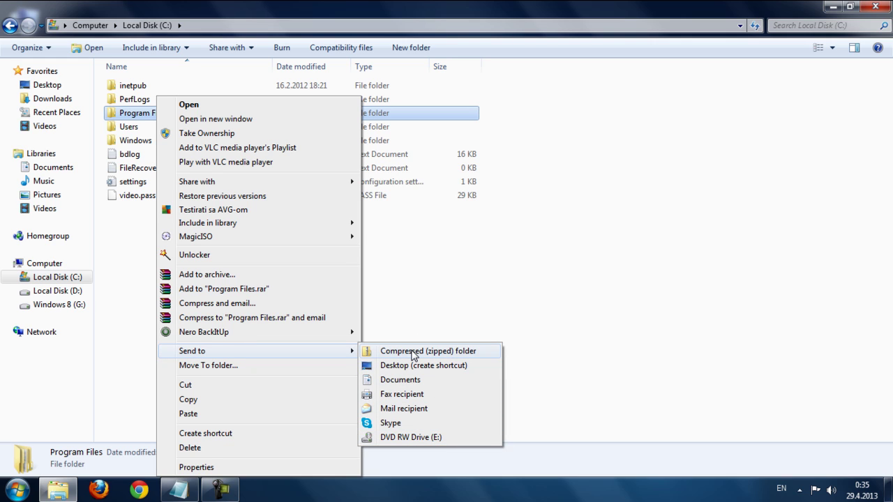
{"action": "left_click", "coordinate": [423, 331]}
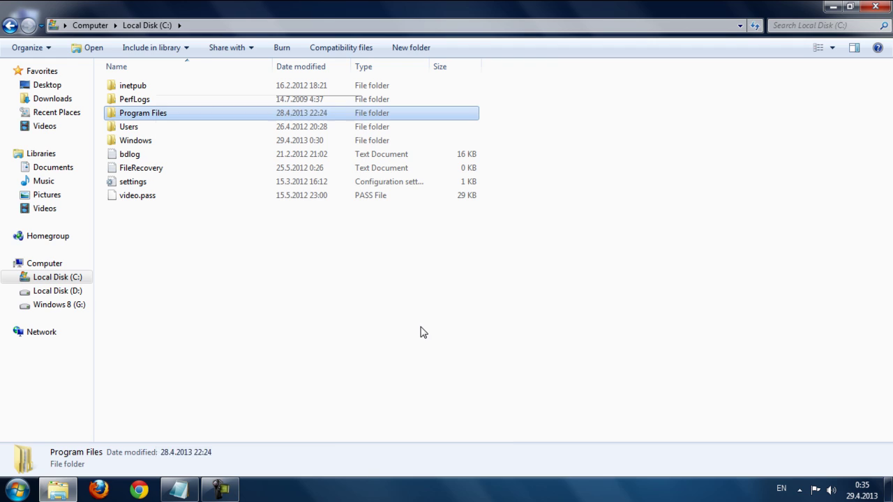
{"action": "left_click", "coordinate": [423, 331]}
Step: Bring up the extended context menu of the Program Files folder and view its expanded Send to list
{"action": "left_click", "coordinate": [149, 115]}
{"action": "right_click", "coordinate": [149, 114]}
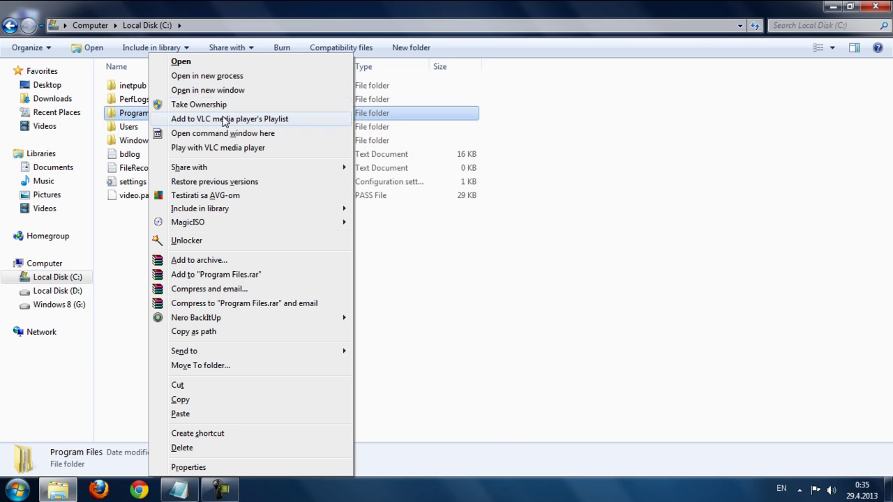
{"action": "left_click", "coordinate": [209, 467]}
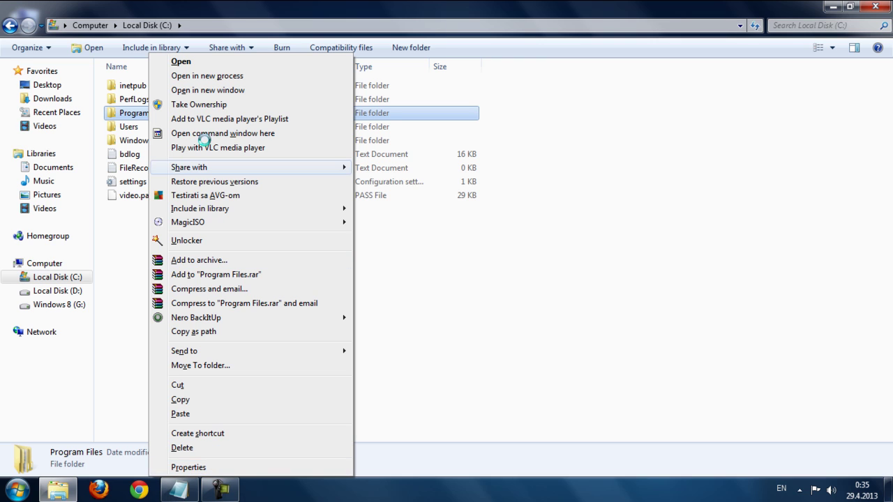
{"action": "left_click", "coordinate": [129, 263]}
{"action": "left_click", "coordinate": [125, 113]}
{"action": "right_click", "coordinate": [134, 113]}
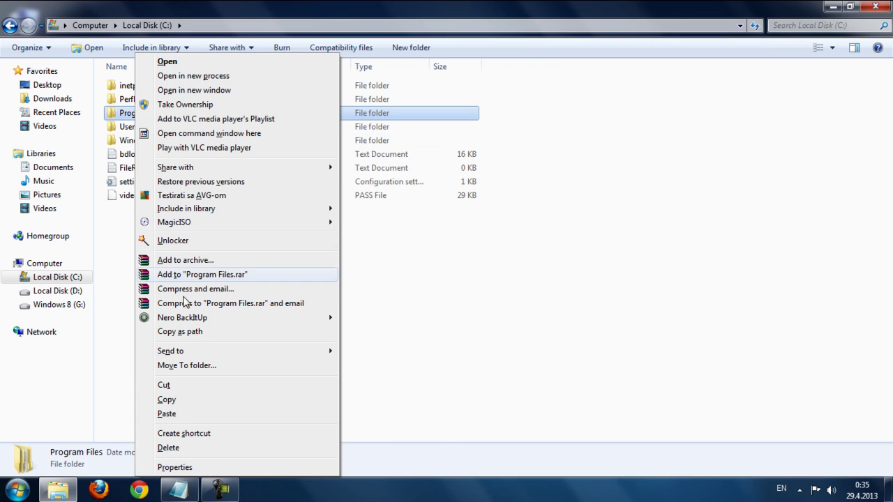
{"action": "mouse_move", "coordinate": [183, 352]}
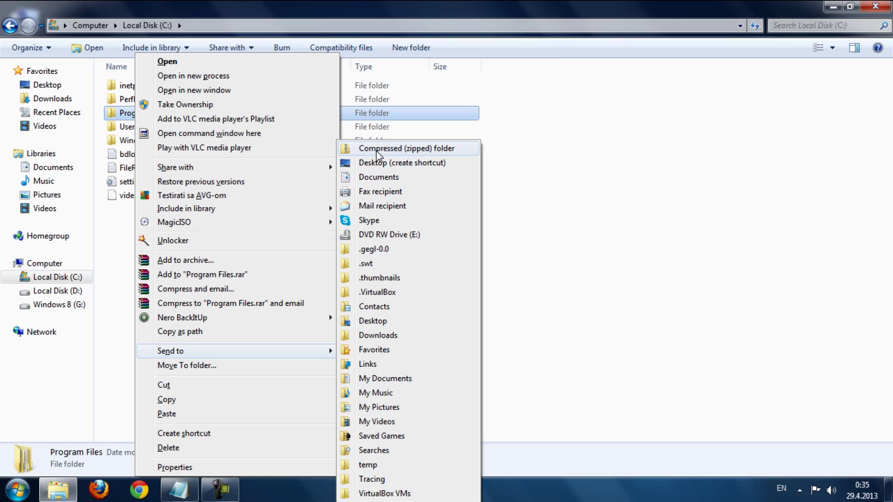
{"action": "left_click", "coordinate": [769, 137]}
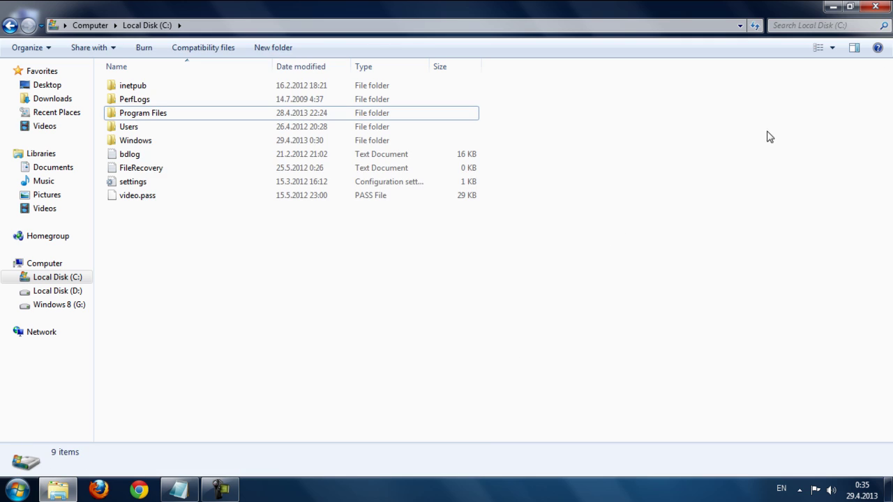
Step: Close the Local Disk (C:) window, check the "power button action" line in the notes and minimize Notepad
{"action": "left_click", "coordinate": [875, 6]}
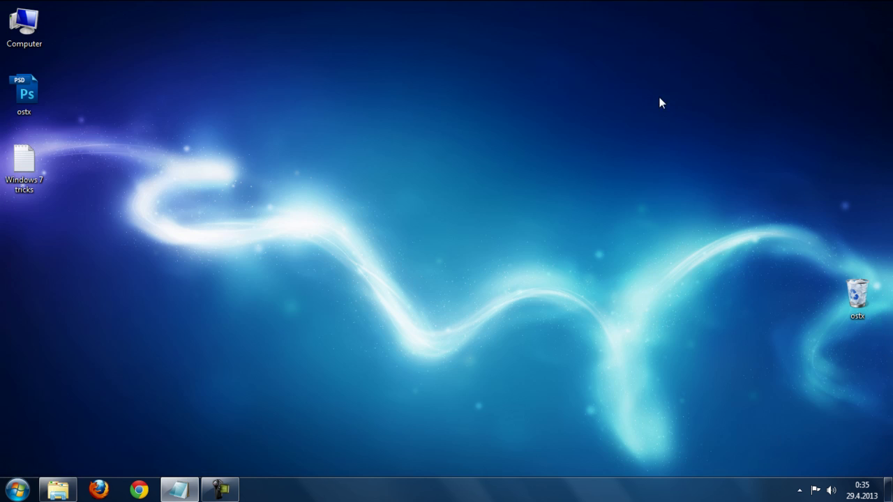
{"action": "left_click", "coordinate": [193, 491]}
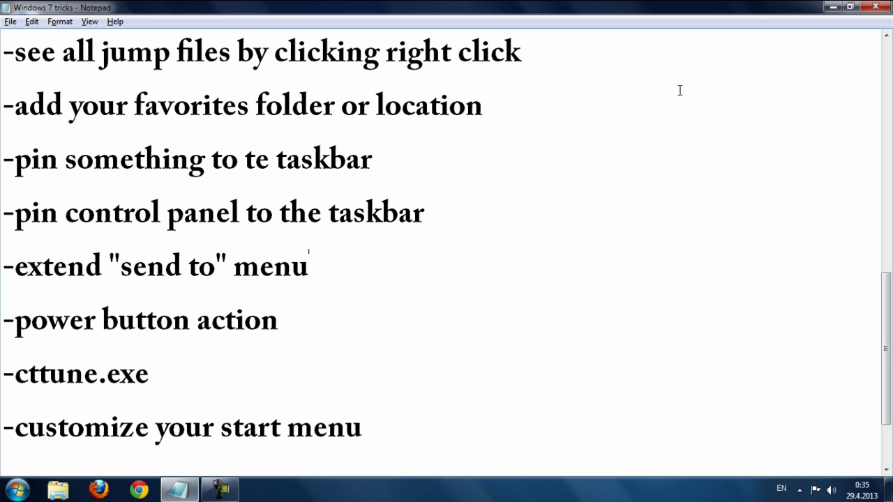
{"action": "left_click", "coordinate": [832, 6]}
Step: View the Start menu's shutdown options and open the Taskbar and Start Menu Properties
{"action": "left_click", "coordinate": [17, 490]}
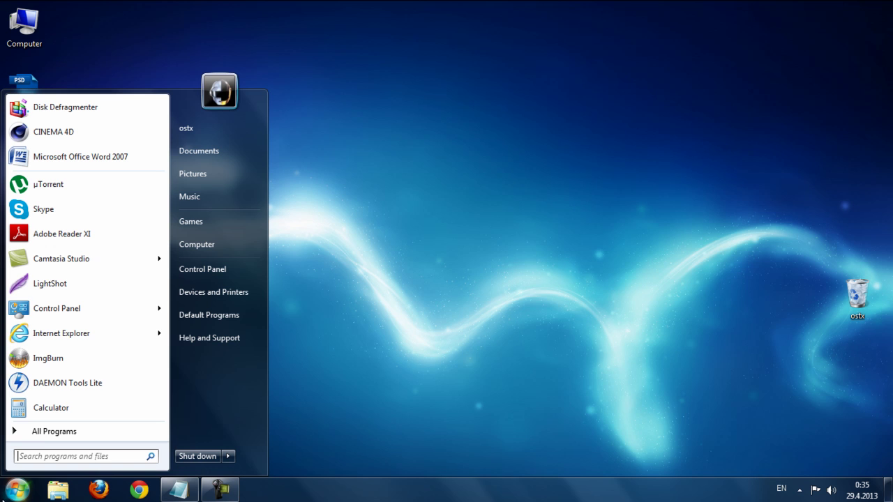
{"action": "left_click", "coordinate": [228, 457]}
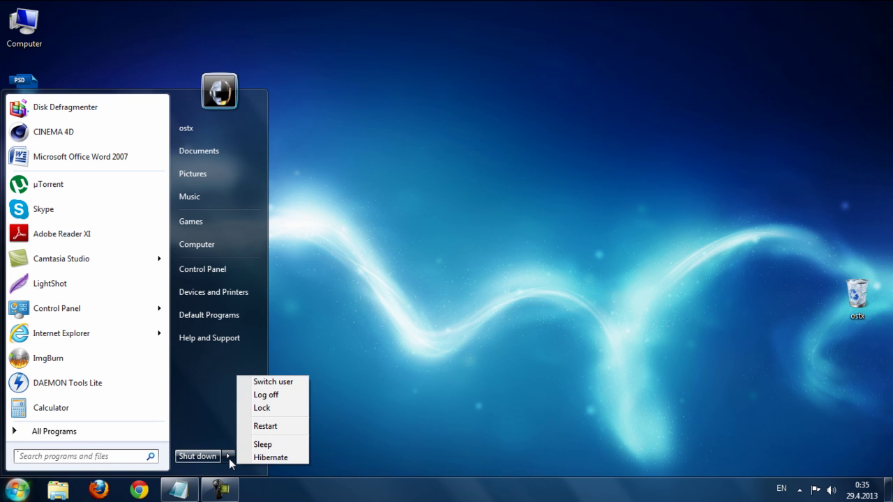
{"action": "right_click", "coordinate": [228, 457]}
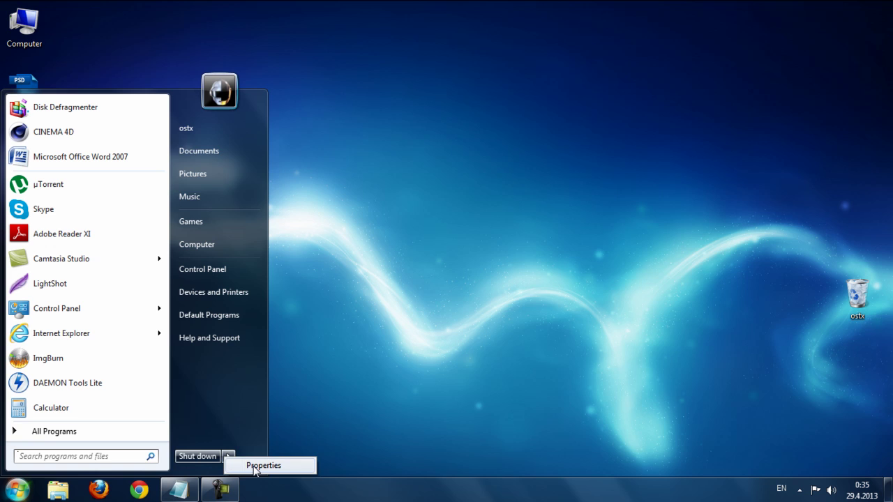
{"action": "left_click", "coordinate": [256, 467]}
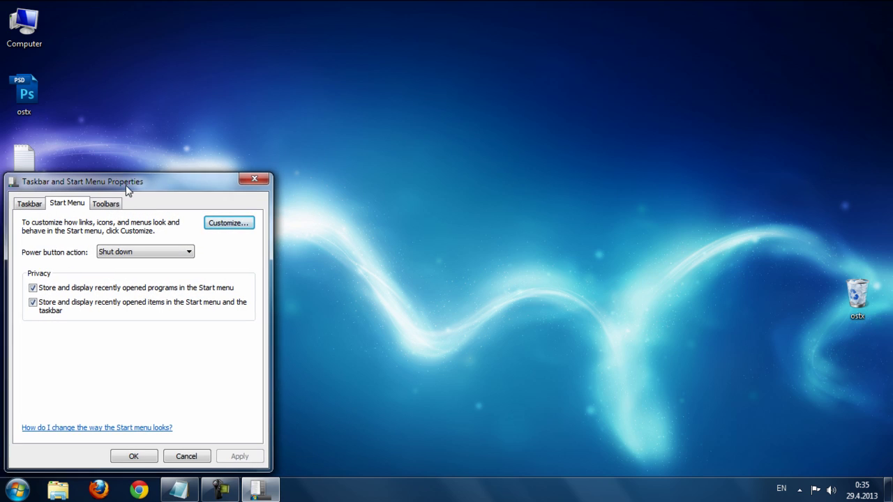
Step: Set the Start menu's power button action to Restart and confirm the properties
{"action": "left_click_drag", "start_coordinate": [126, 185], "coordinate": [155, 173]}
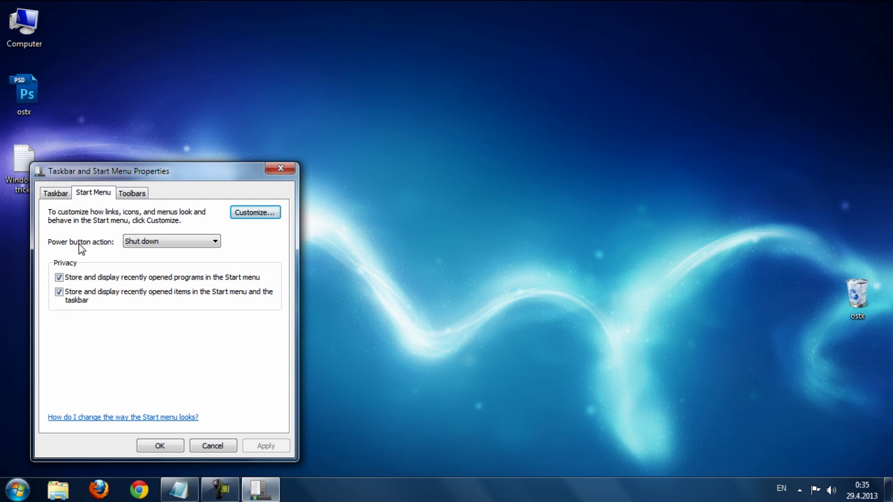
{"action": "left_click", "coordinate": [138, 243]}
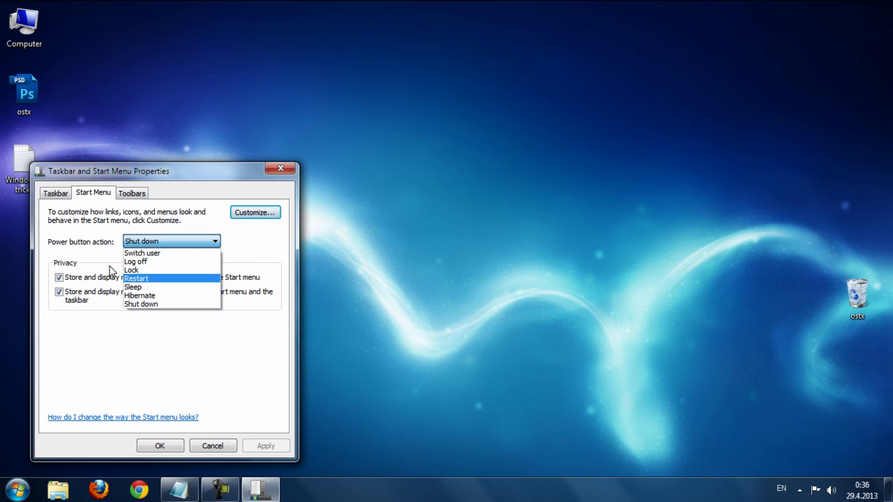
{"action": "left_click", "coordinate": [162, 280]}
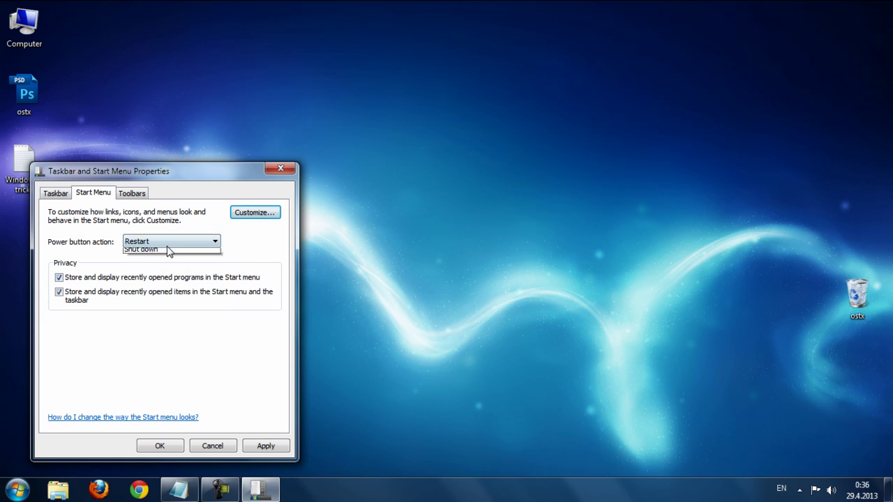
{"action": "left_click", "coordinate": [167, 244]}
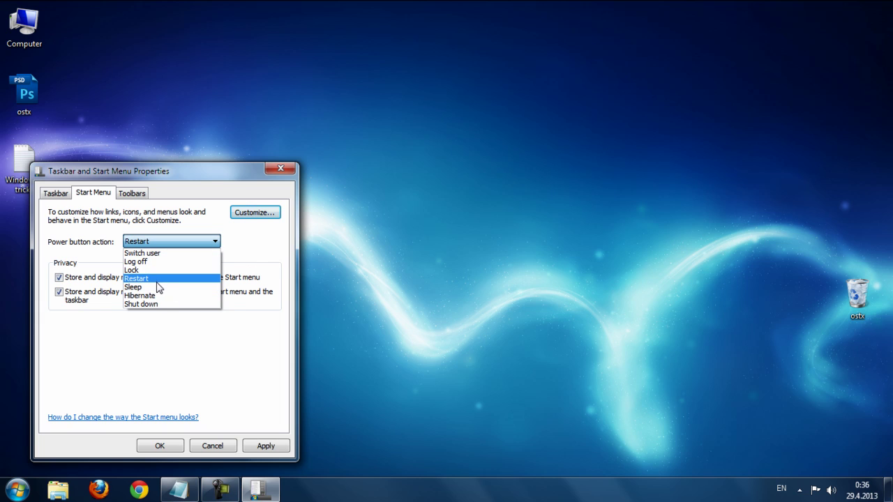
{"action": "left_click", "coordinate": [153, 279]}
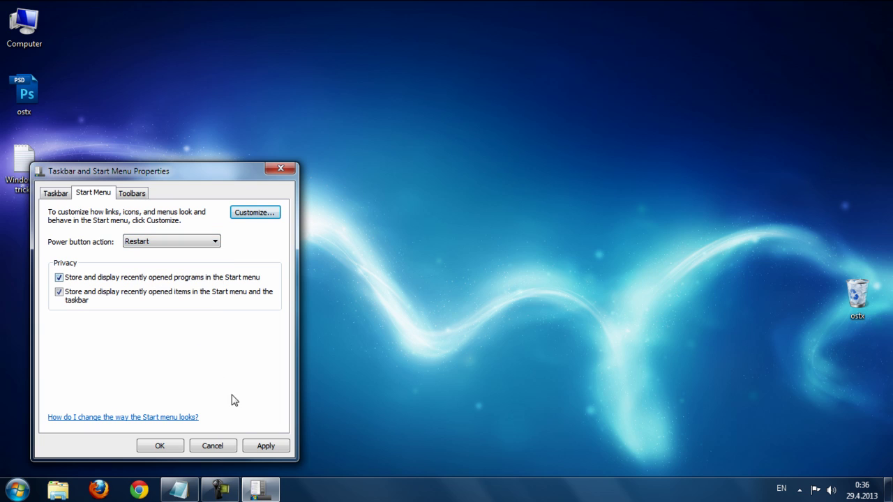
{"action": "left_click", "coordinate": [166, 443]}
Step: Check the power button and its options in the Start menu, and reopen the Start menu properties
{"action": "key", "text": "super"}
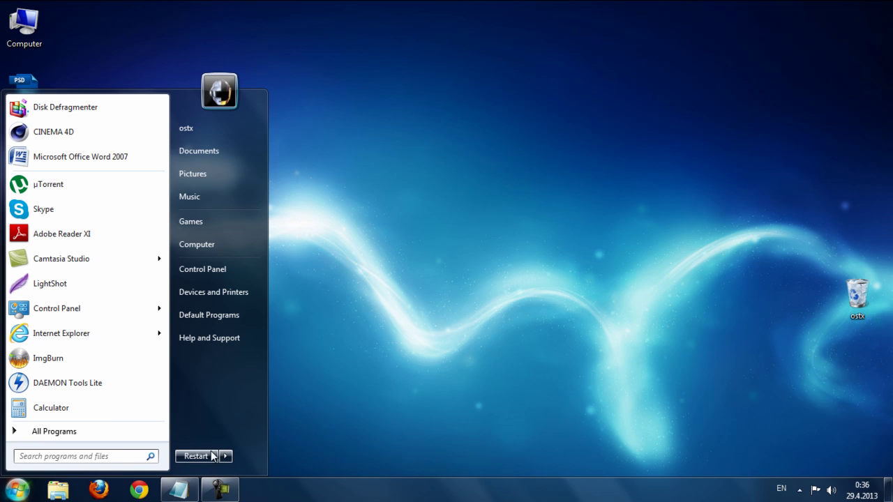
{"action": "left_click", "coordinate": [224, 457]}
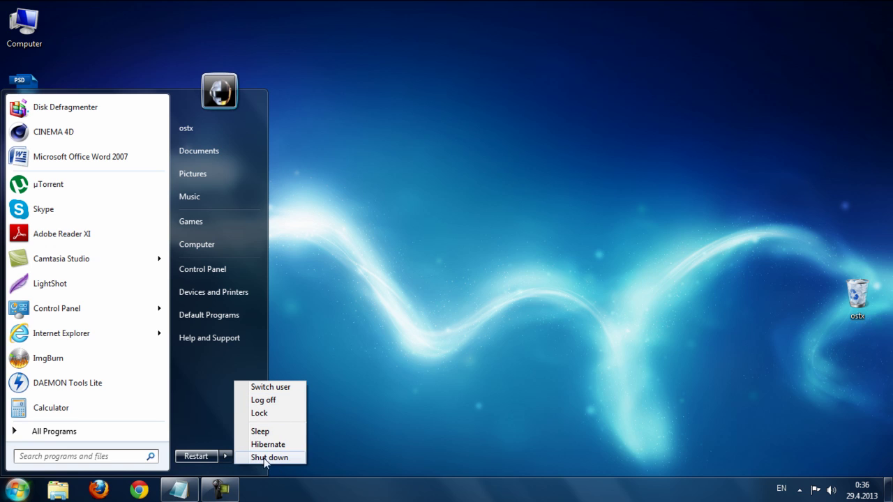
{"action": "right_click", "coordinate": [231, 459]}
{"action": "left_click", "coordinate": [263, 466]}
Step: Set the power button action to Shut down, apply it and close the properties
{"action": "left_click", "coordinate": [143, 253]}
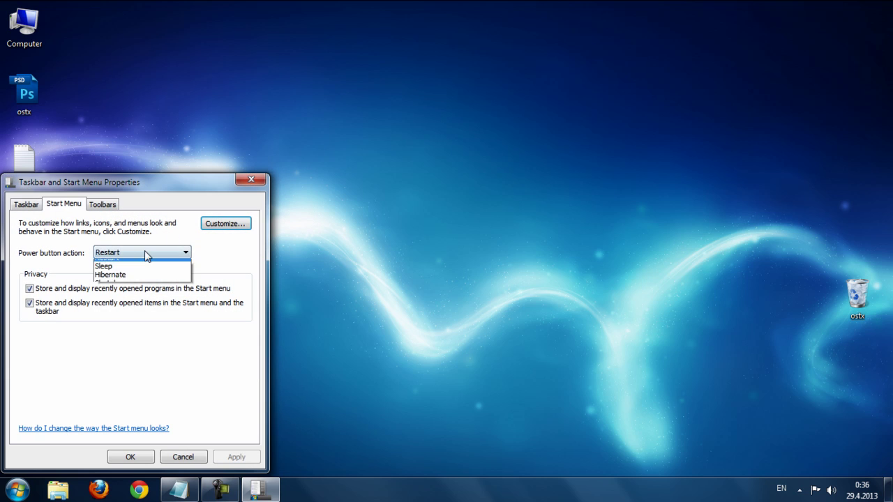
{"action": "left_click", "coordinate": [131, 306]}
{"action": "left_click", "coordinate": [120, 254]}
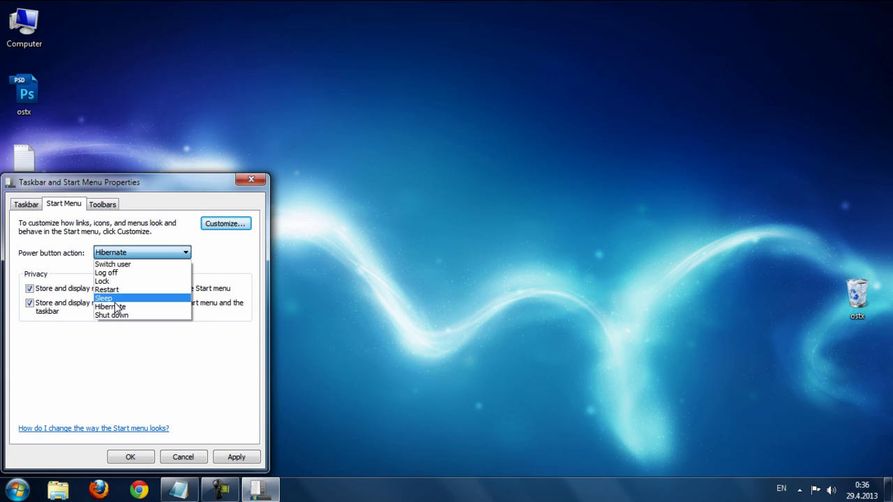
{"action": "left_click", "coordinate": [112, 315]}
{"action": "left_click", "coordinate": [224, 456]}
{"action": "left_click", "coordinate": [140, 455]}
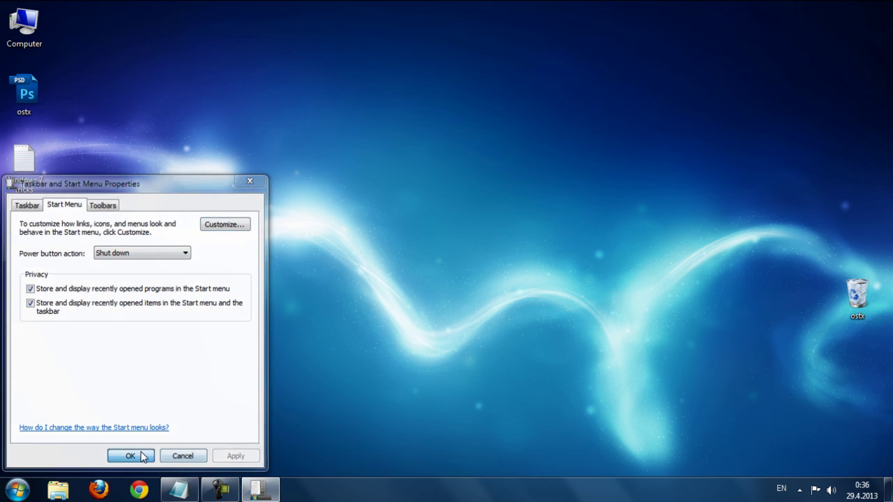
Step: Restore the notes and copy the text "cttune.exe" from its line
{"action": "left_click", "coordinate": [190, 491]}
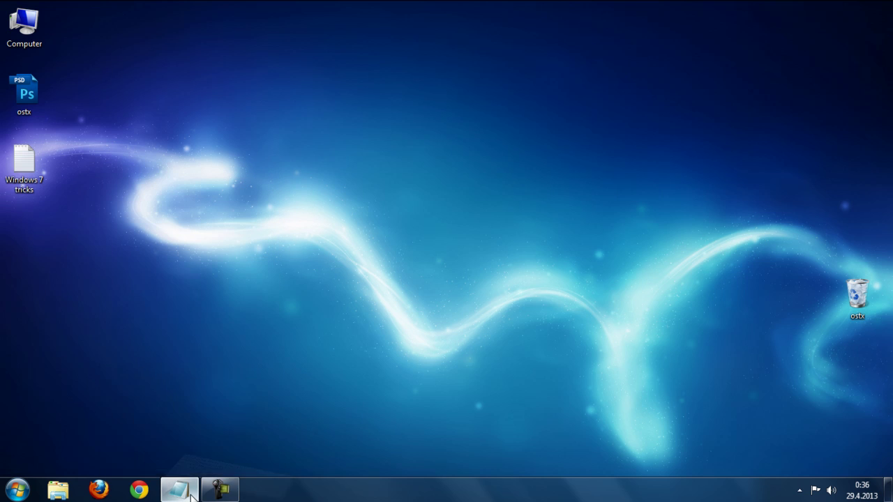
{"action": "left_click", "coordinate": [182, 377]}
{"action": "left_click_drag", "start_coordinate": [183, 377], "coordinate": [17, 377]}
{"action": "right_click", "coordinate": [33, 378]}
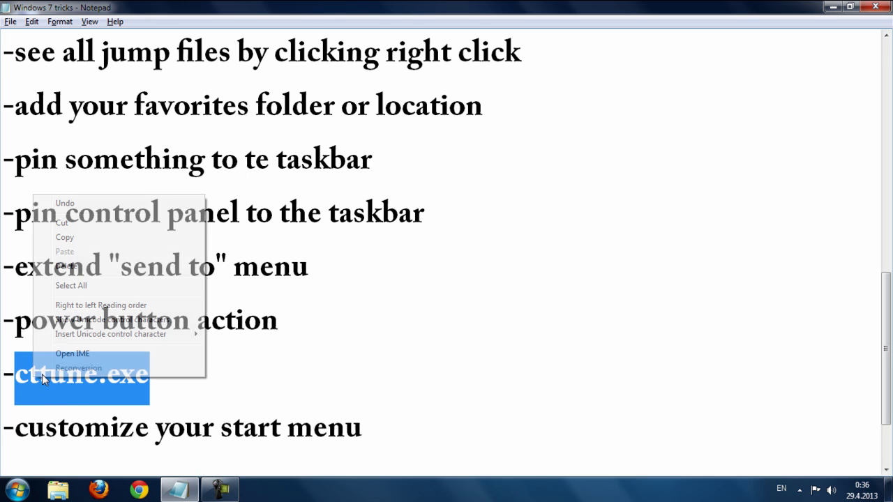
{"action": "left_click", "coordinate": [55, 238]}
{"action": "left_click", "coordinate": [166, 375]}
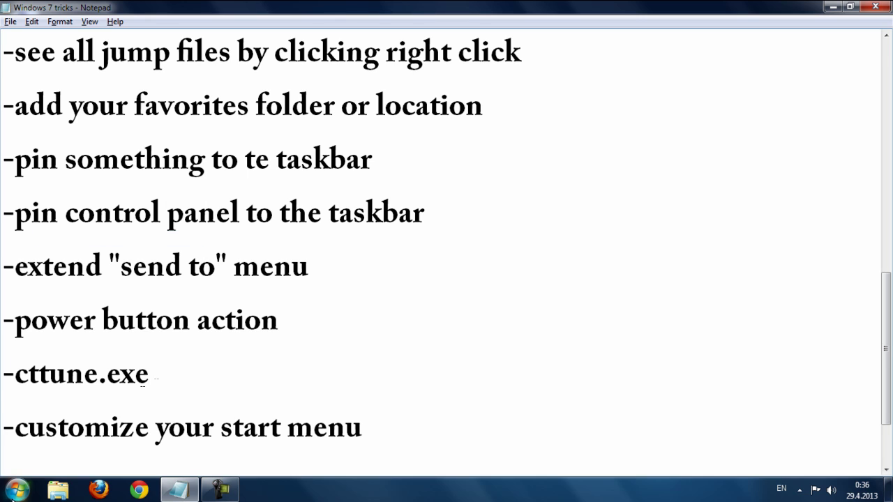
{"action": "left_click_drag", "start_coordinate": [175, 373], "coordinate": [30, 377]}
{"action": "left_click", "coordinate": [166, 381]}
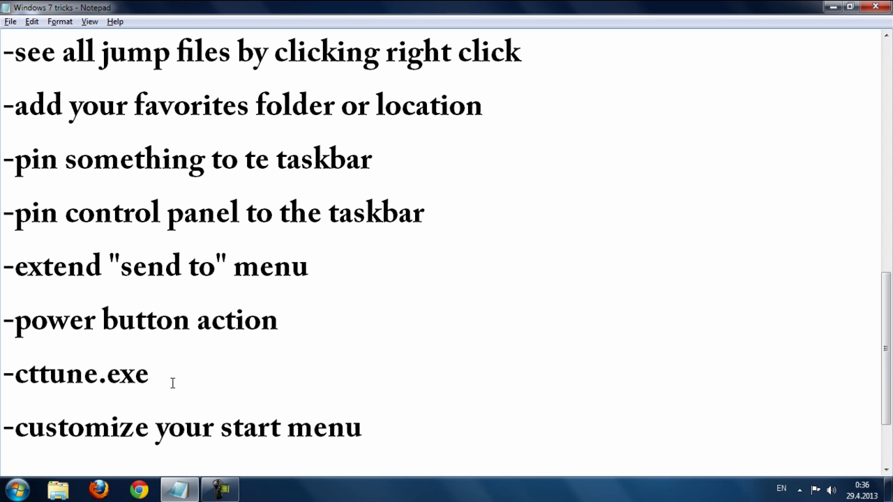
Step: Paste cttune.exe into the Start menu search, launch ClearType Text Tuner and minimize Notepad
{"action": "left_click", "coordinate": [17, 489]}
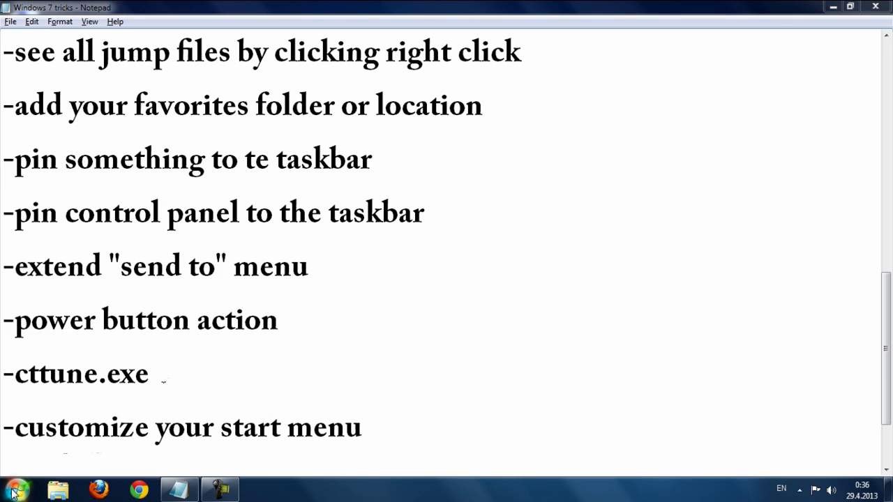
{"action": "right_click", "coordinate": [43, 456]}
{"action": "left_click", "coordinate": [74, 412]}
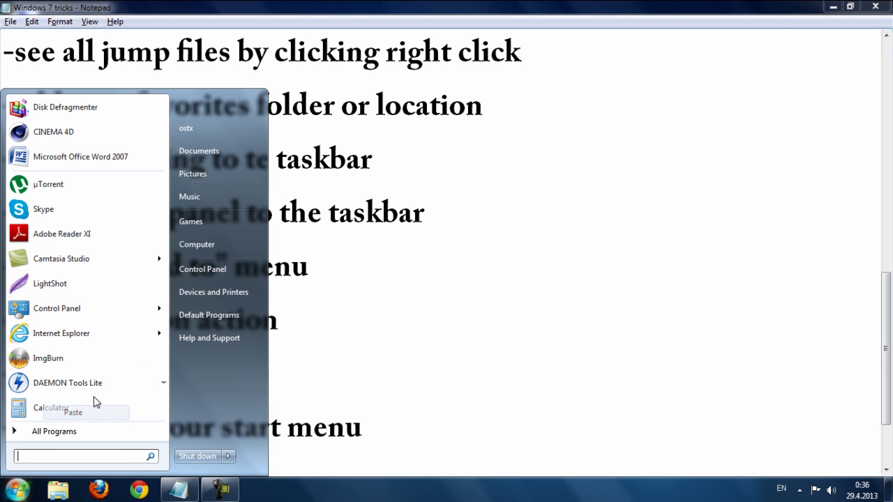
{"action": "left_click", "coordinate": [42, 126]}
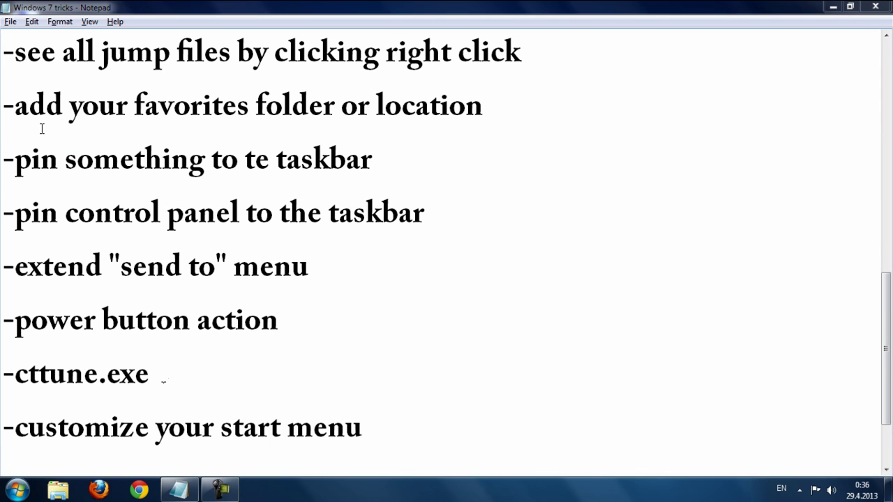
{"action": "left_click", "coordinate": [832, 7]}
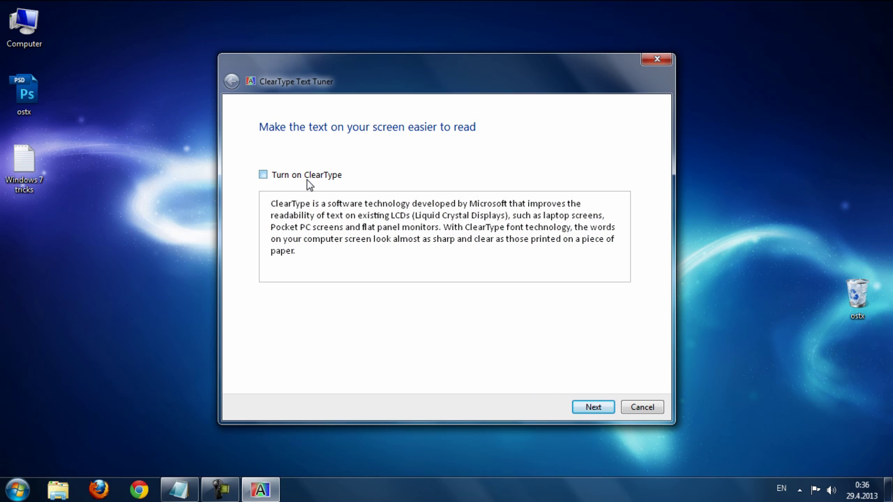
Step: Turn on ClearType and continue to the first text sample page
{"action": "left_click", "coordinate": [263, 176]}
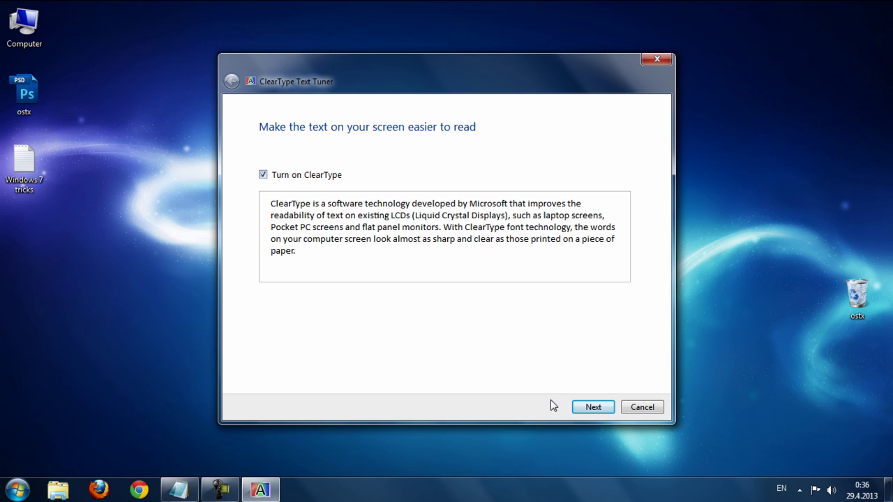
{"action": "left_click", "coordinate": [592, 409]}
{"action": "left_click", "coordinate": [590, 409]}
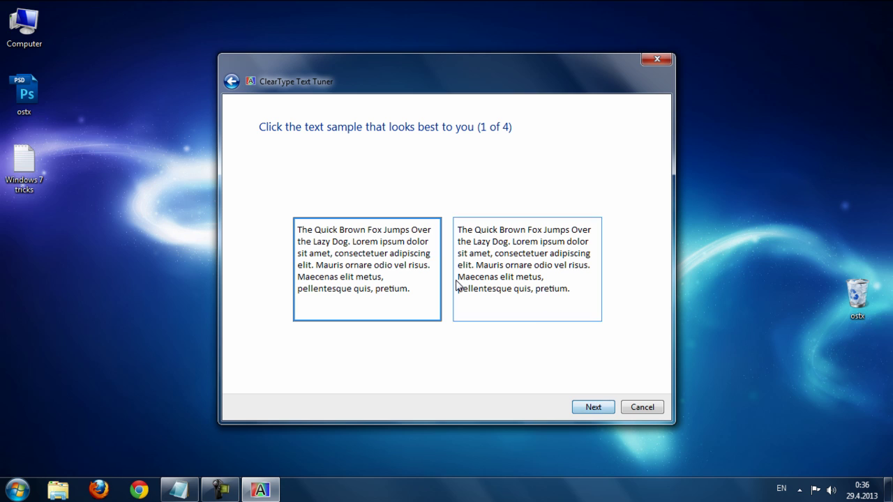
Step: Accept the preselected text sample on all four ClearType pages, finish the tuning and refresh the desktop
{"action": "left_click", "coordinate": [573, 410]}
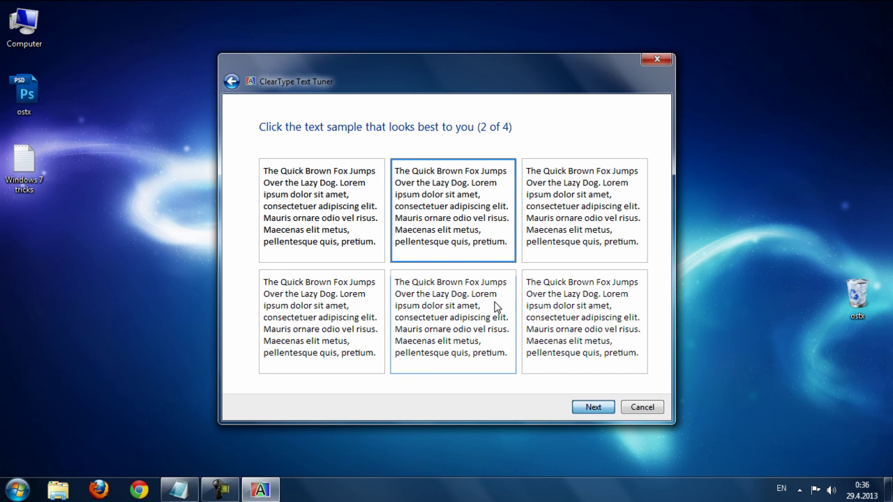
{"action": "left_click", "coordinate": [589, 411]}
{"action": "left_click", "coordinate": [586, 410]}
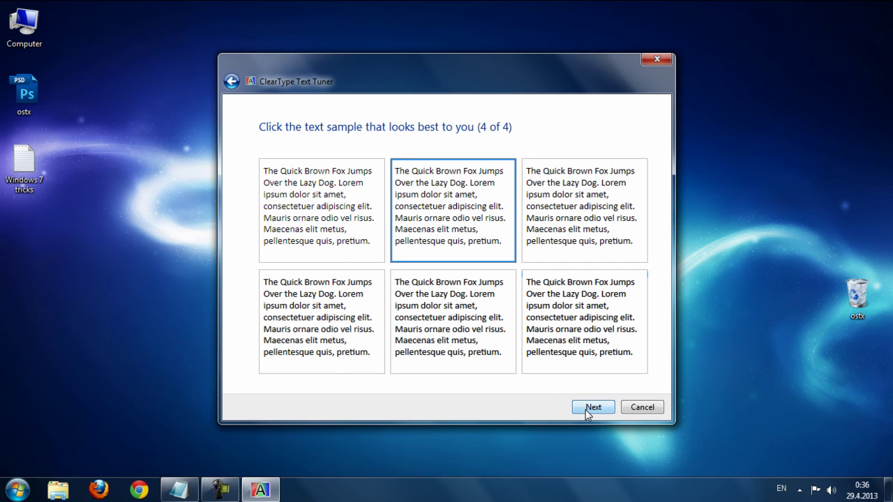
{"action": "left_click", "coordinate": [586, 410]}
{"action": "left_click", "coordinate": [586, 408]}
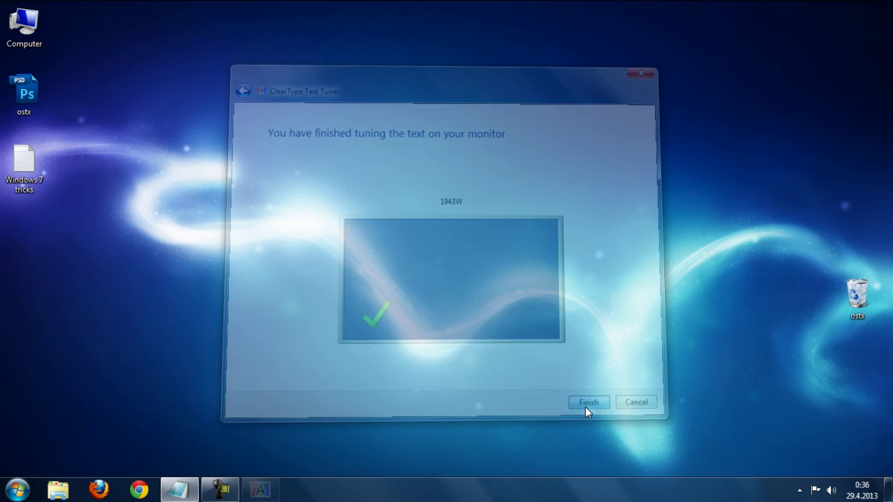
{"action": "right_click", "coordinate": [398, 228]}
{"action": "left_click", "coordinate": [425, 295]}
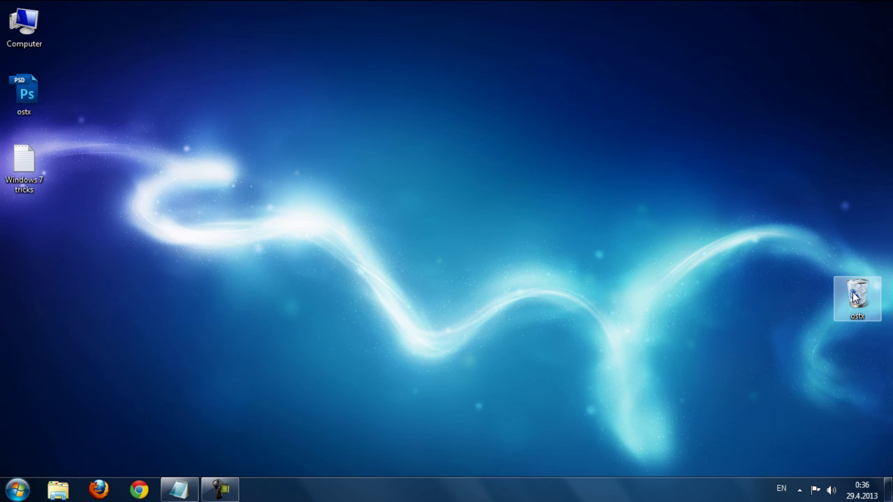
Step: Restore the notes and place the cursor at the start of the "customize your start menu" text
{"action": "left_click", "coordinate": [165, 493]}
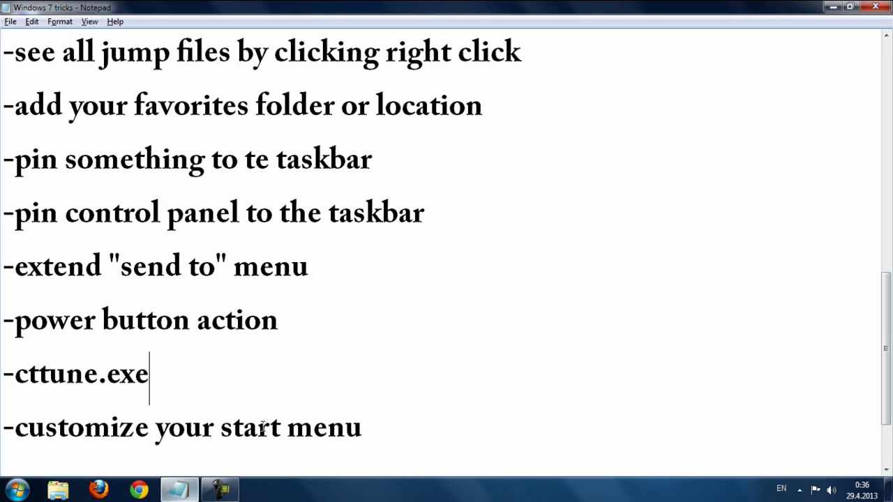
{"action": "scroll", "coordinate": [256, 395], "scroll_direction": "down", "scroll_amount": 1}
{"action": "mouse_move", "coordinate": [28, 320]}
{"action": "left_mouse_down"}
{"action": "mouse_move", "coordinate": [270, 319]}
{"action": "mouse_move", "coordinate": [25, 320]}
{"action": "left_mouse_up"}
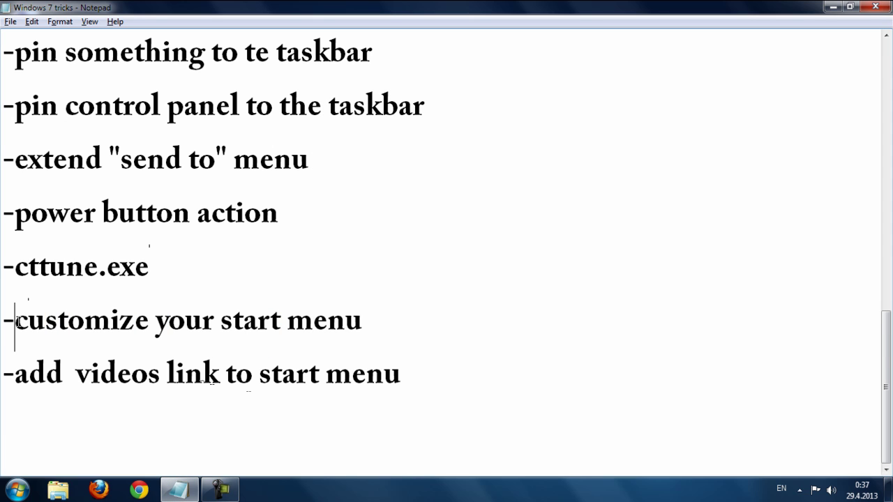
Step: Open the Start menu properties and bring up the Customize Start Menu dialog, moved clear of the properties window
{"action": "left_click", "coordinate": [16, 490]}
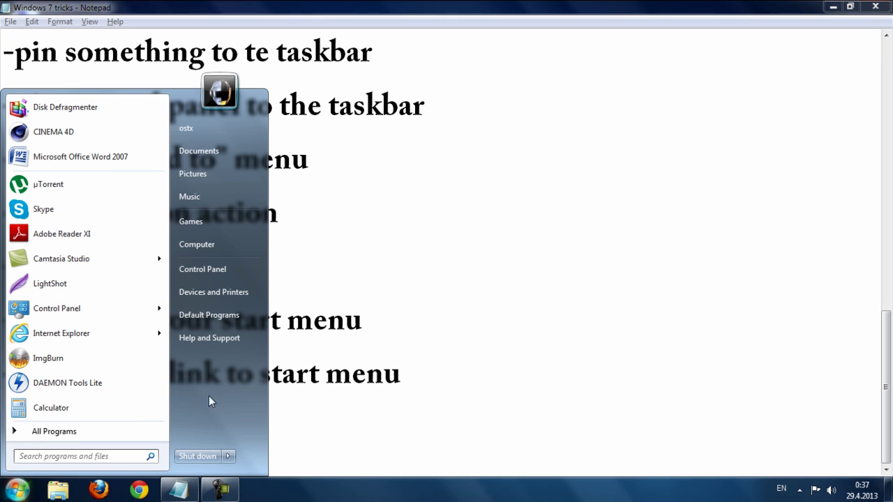
{"action": "right_click", "coordinate": [187, 359]}
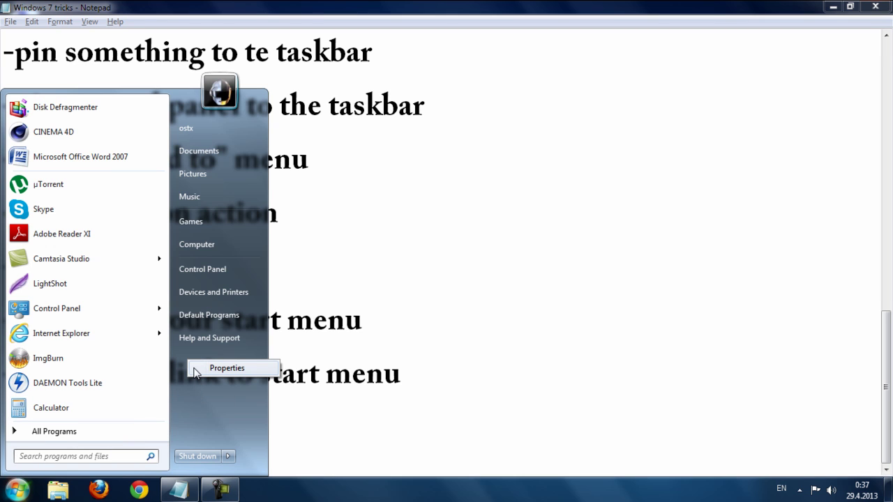
{"action": "left_click", "coordinate": [227, 368]}
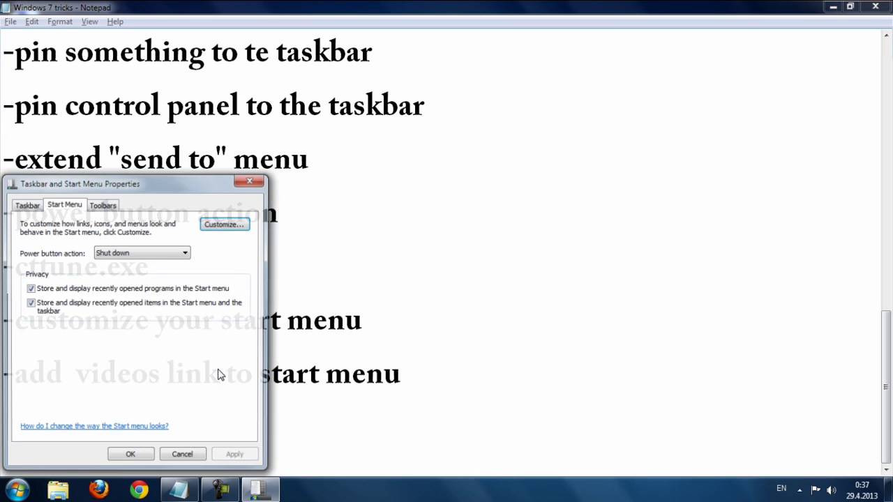
{"action": "left_click_drag", "start_coordinate": [139, 190], "coordinate": [193, 174]}
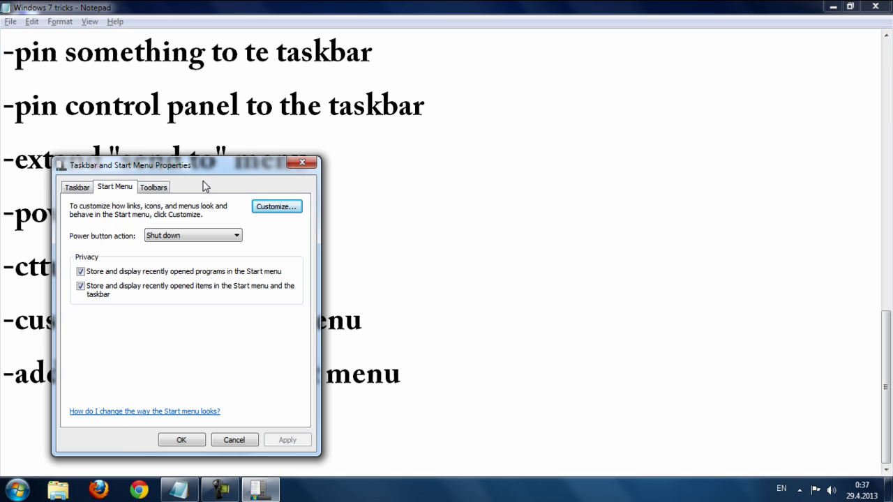
{"action": "left_click", "coordinate": [270, 212]}
{"action": "left_click_drag", "start_coordinate": [261, 173], "coordinate": [322, 84]}
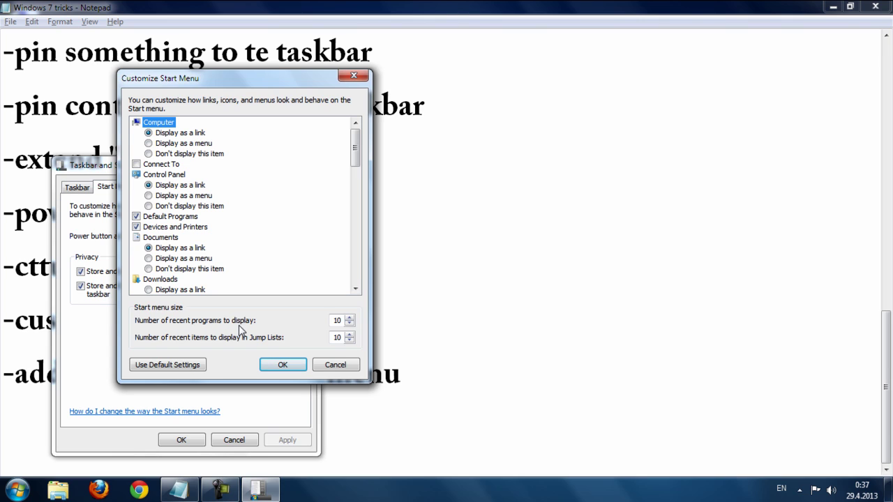
Step: Raise the number of recent programs to display to 20 and view the Windows Explorer jump list
{"action": "left_click", "coordinate": [349, 317]}
{"action": "left_click", "coordinate": [349, 318]}
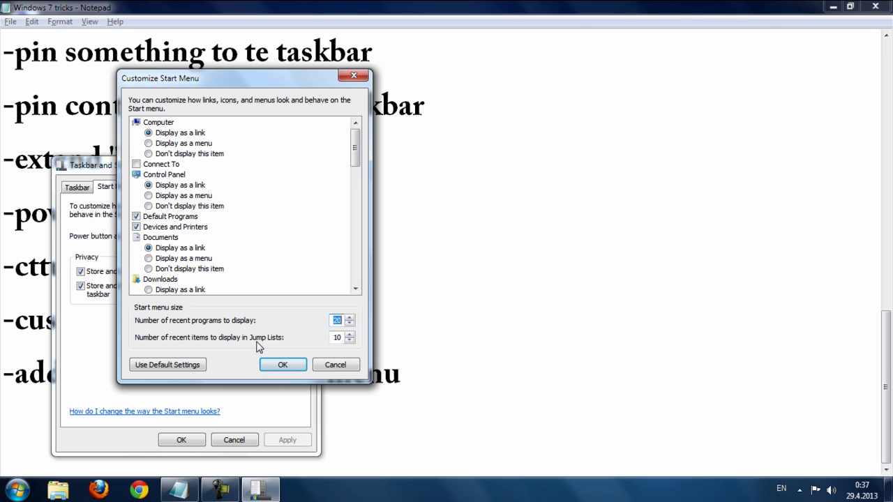
{"action": "right_click", "coordinate": [58, 490]}
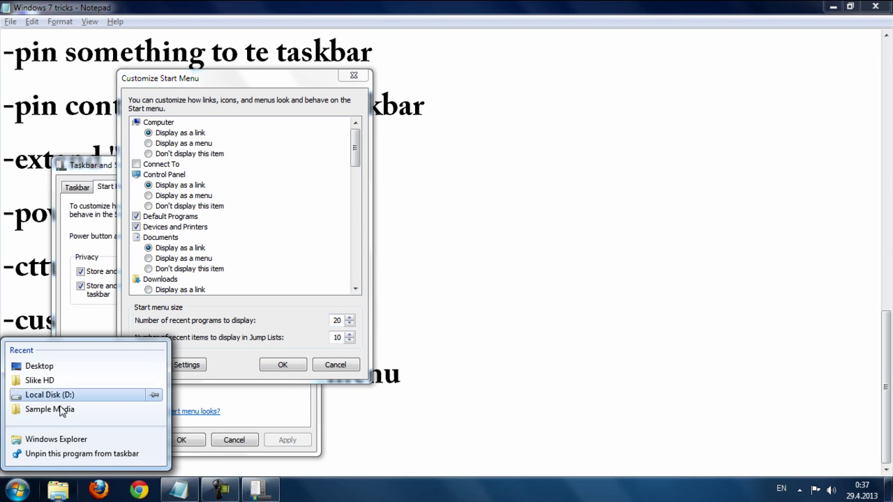
Step: Set both the recent programs and the recent Jump List items to 15 and confirm the Start menu settings
{"action": "left_click", "coordinate": [349, 337]}
{"action": "left_click", "coordinate": [350, 334]}
{"action": "left_click", "coordinate": [349, 334]}
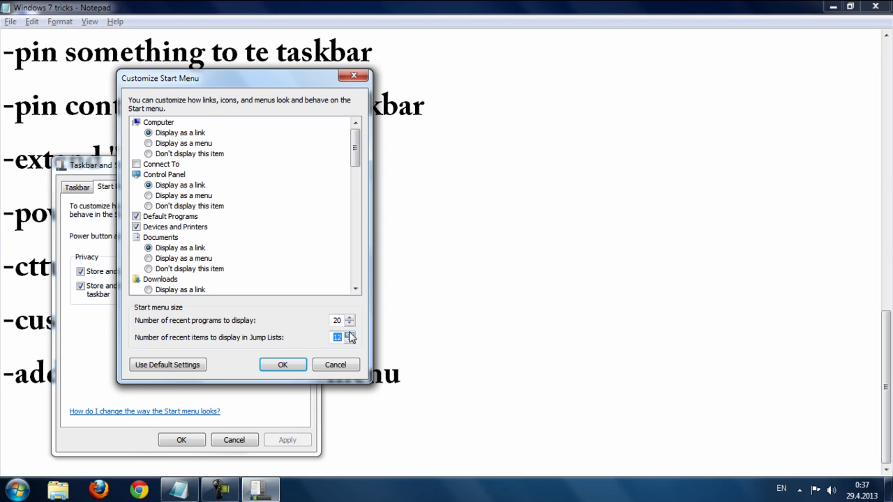
{"action": "left_click", "coordinate": [350, 341]}
{"action": "left_click", "coordinate": [350, 323]}
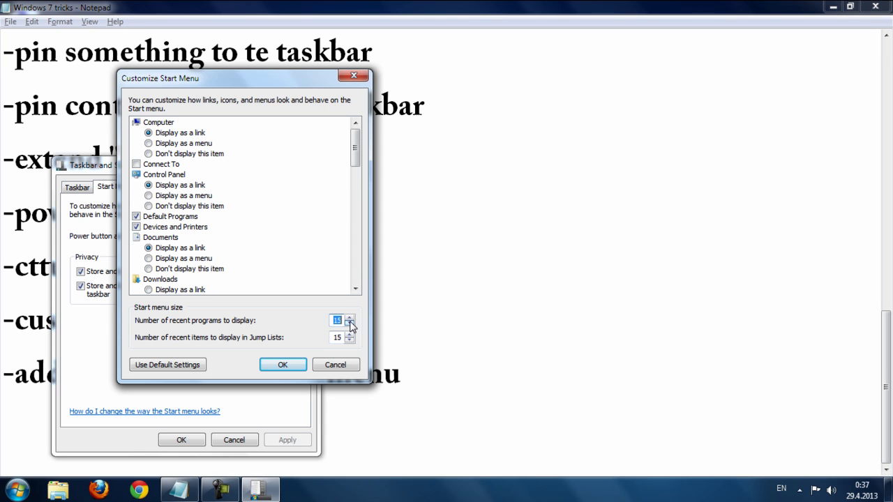
{"action": "left_click", "coordinate": [282, 365]}
{"action": "left_click", "coordinate": [183, 439]}
Step: Check the program list in the Start menu and the jump lists of Windows Explorer and Firefox
{"action": "left_click", "coordinate": [15, 491]}
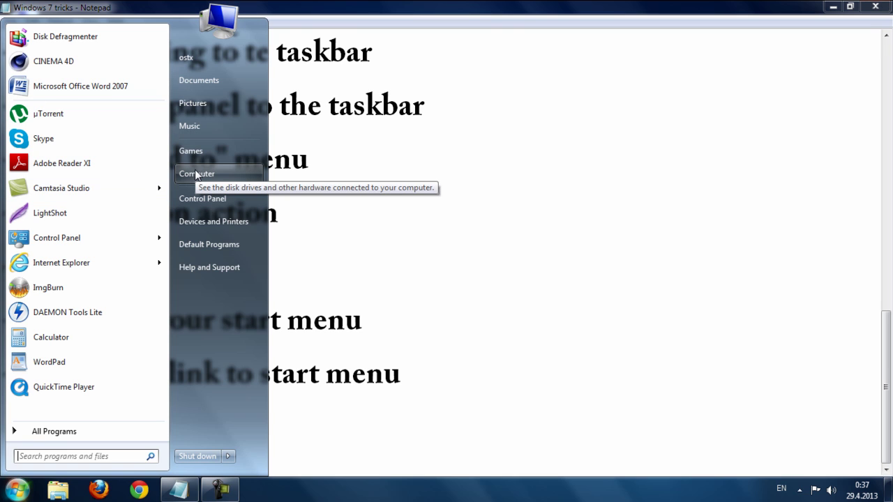
{"action": "right_click", "coordinate": [57, 492]}
{"action": "right_click", "coordinate": [100, 492]}
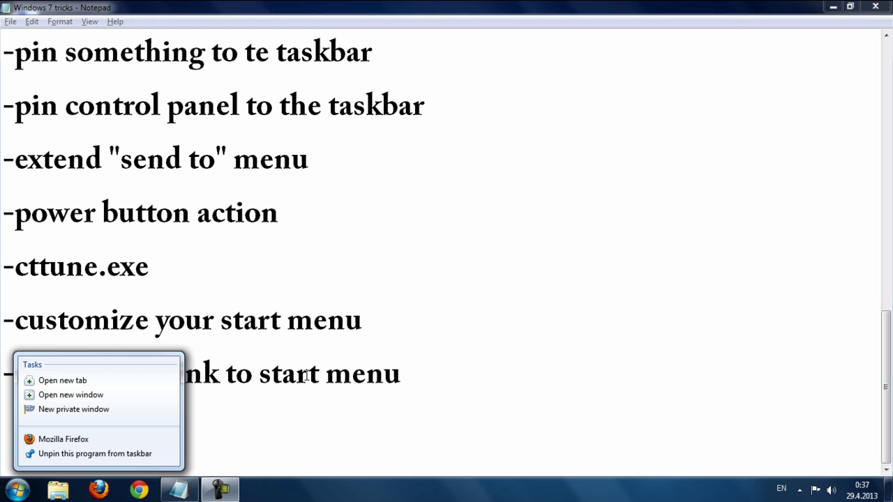
{"action": "left_click", "coordinate": [341, 370]}
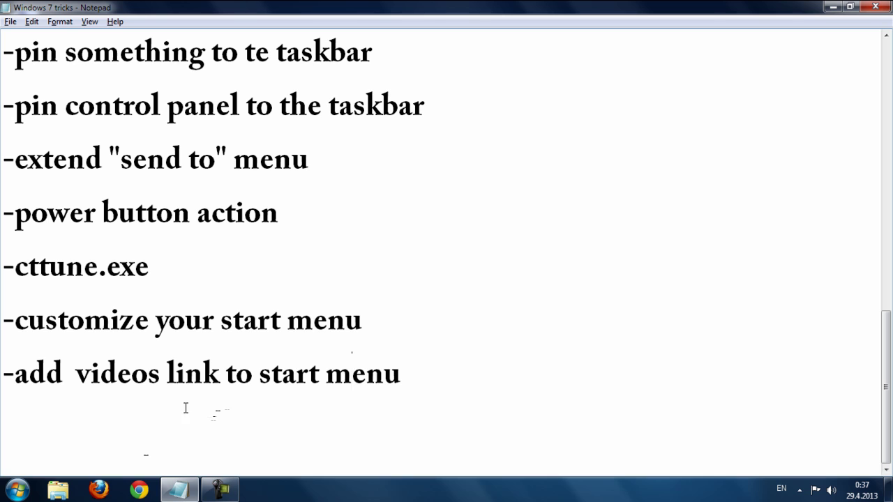
Step: Set both the recent programs and the Jump List items to 10 in the Start menu customization and confirm
{"action": "left_click", "coordinate": [17, 489]}
{"action": "right_click", "coordinate": [245, 409]}
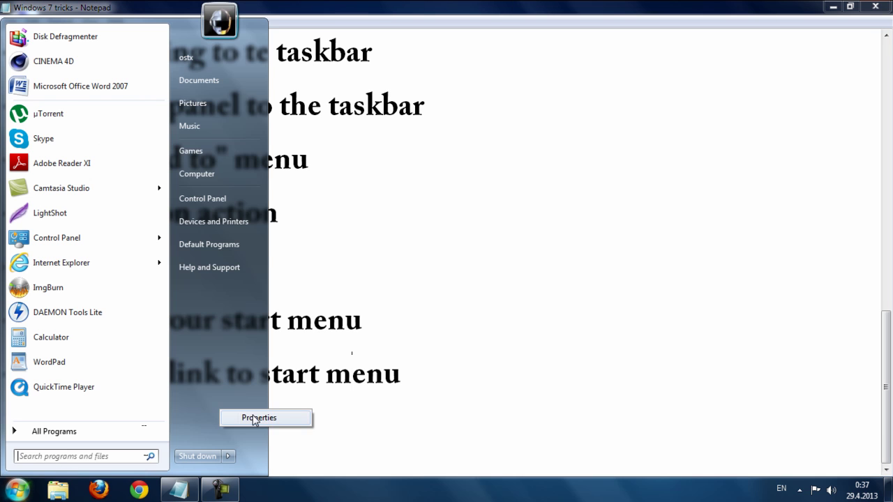
{"action": "left_click", "coordinate": [265, 417]}
{"action": "left_click", "coordinate": [229, 226]}
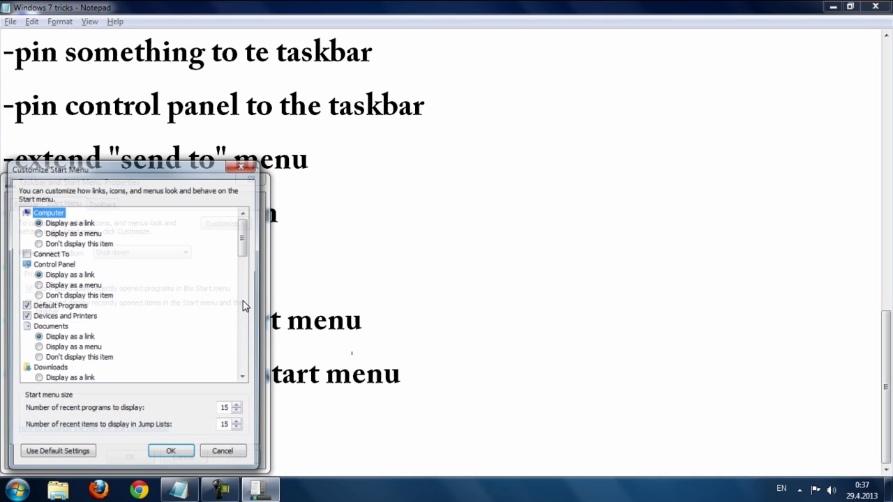
{"action": "left_click", "coordinate": [239, 413]}
{"action": "double_click", "coordinate": [238, 424]}
{"action": "double_click", "coordinate": [239, 430]}
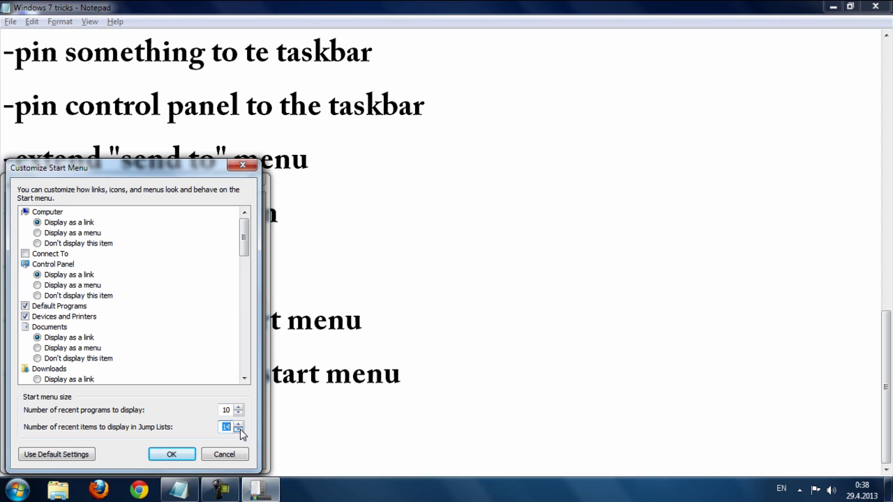
{"action": "left_click", "coordinate": [174, 455]}
{"action": "left_click", "coordinate": [178, 455]}
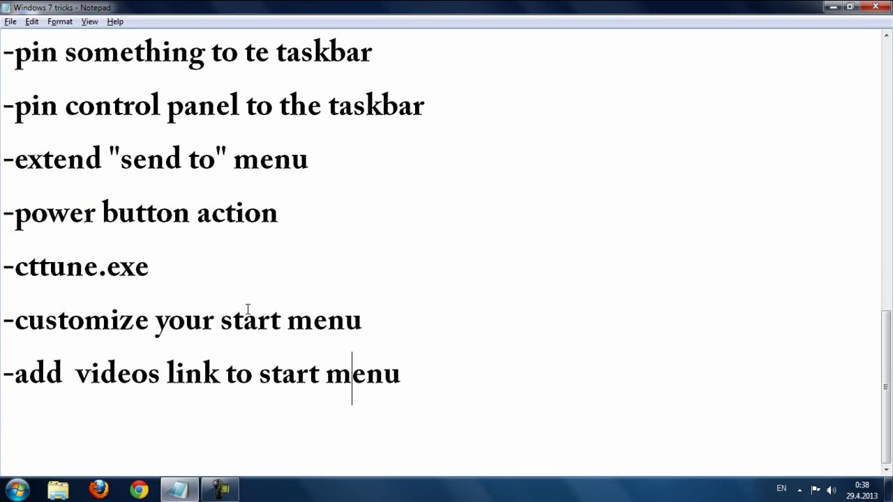
Step: Customize the Start menu to display Videos as a link and confirm both dialogs
{"action": "left_click", "coordinate": [435, 375]}
{"action": "left_click", "coordinate": [16, 490]}
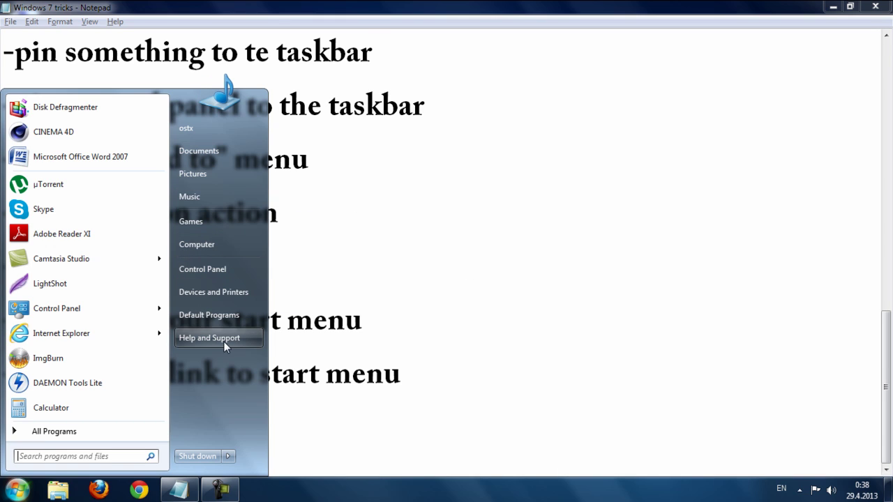
{"action": "right_click", "coordinate": [205, 364]}
{"action": "left_click", "coordinate": [240, 373]}
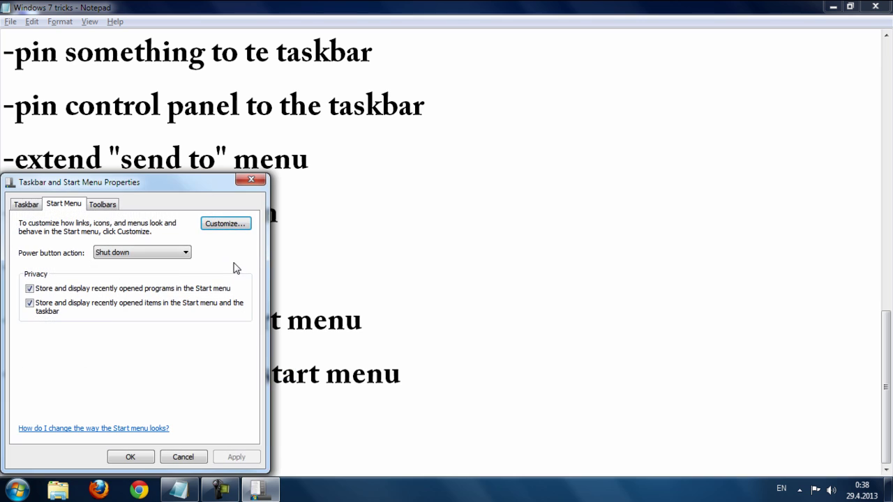
{"action": "left_click_drag", "start_coordinate": [67, 190], "coordinate": [216, 164]}
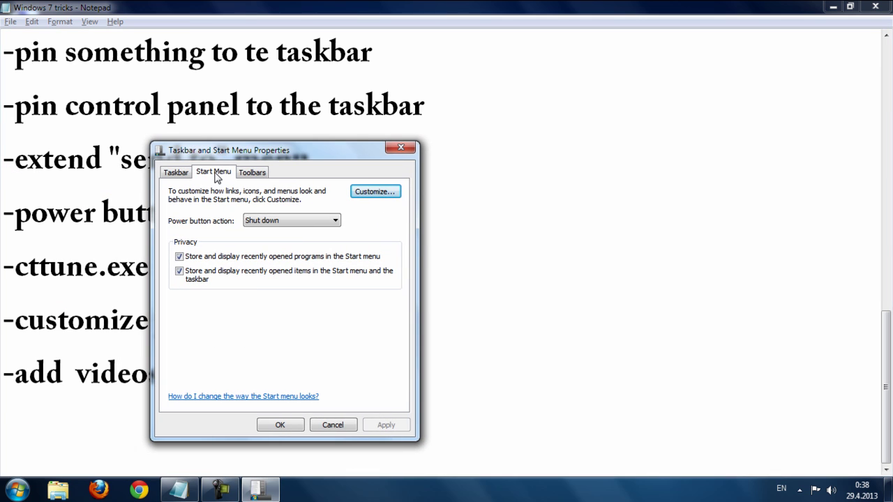
{"action": "left_click", "coordinate": [363, 194]}
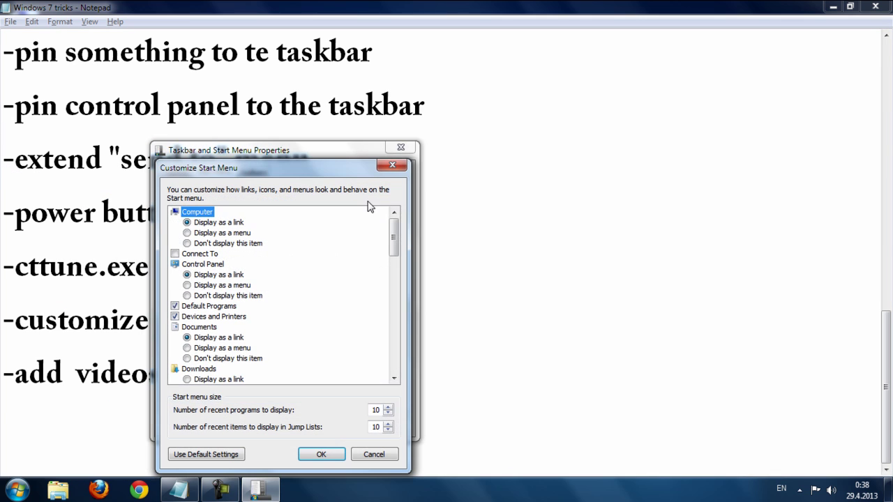
{"action": "left_click_drag", "start_coordinate": [393, 232], "coordinate": [395, 354]}
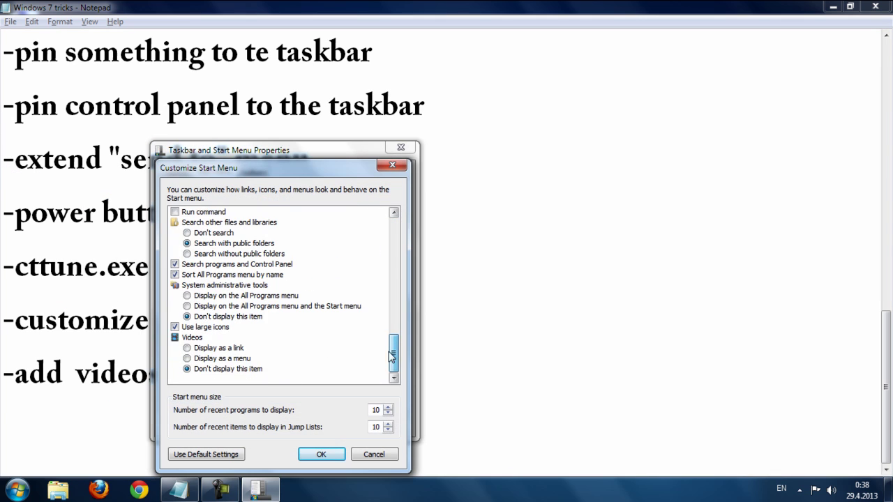
{"action": "left_click", "coordinate": [193, 339]}
{"action": "left_click", "coordinate": [187, 348]}
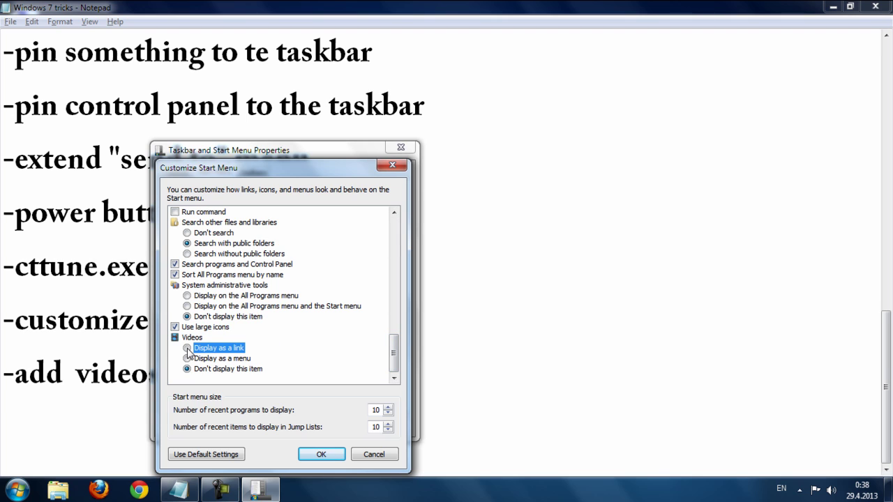
{"action": "left_click", "coordinate": [312, 453]}
{"action": "left_click", "coordinate": [290, 433]}
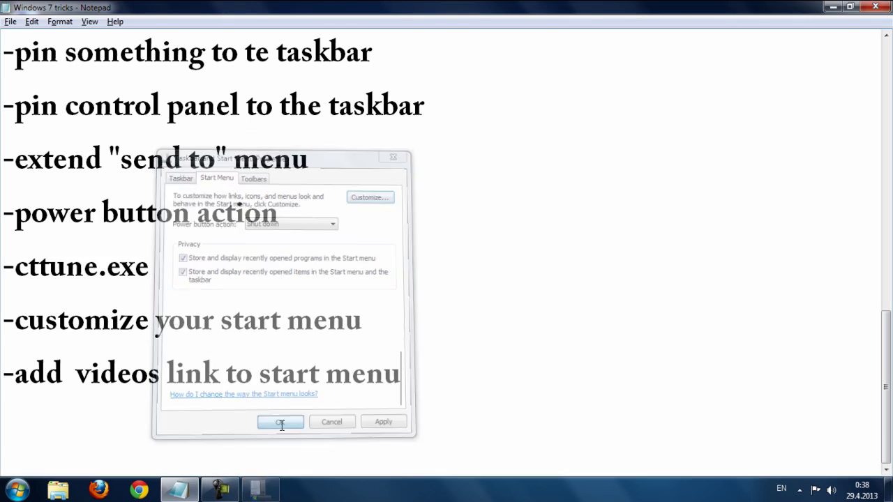
Step: Check the Videos entry in the Start menu, change it to display as a menu and confirm both dialogs
{"action": "key", "text": "super"}
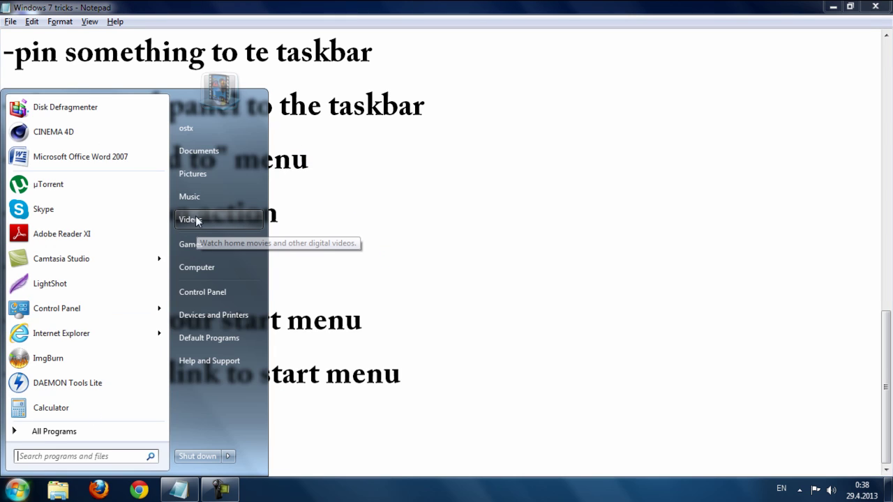
{"action": "right_click", "coordinate": [225, 393]}
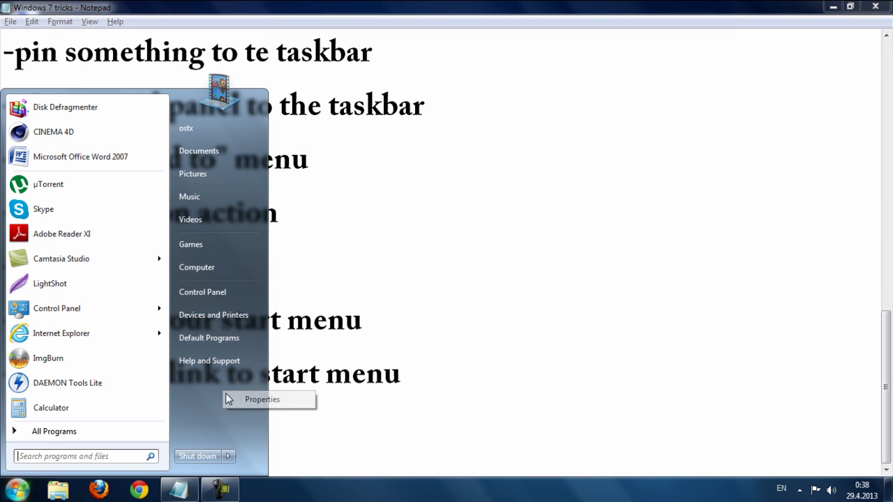
{"action": "left_click", "coordinate": [276, 397]}
{"action": "left_click", "coordinate": [216, 231]}
{"action": "scroll", "coordinate": [230, 248], "scroll_direction": "down", "scroll_amount": 10}
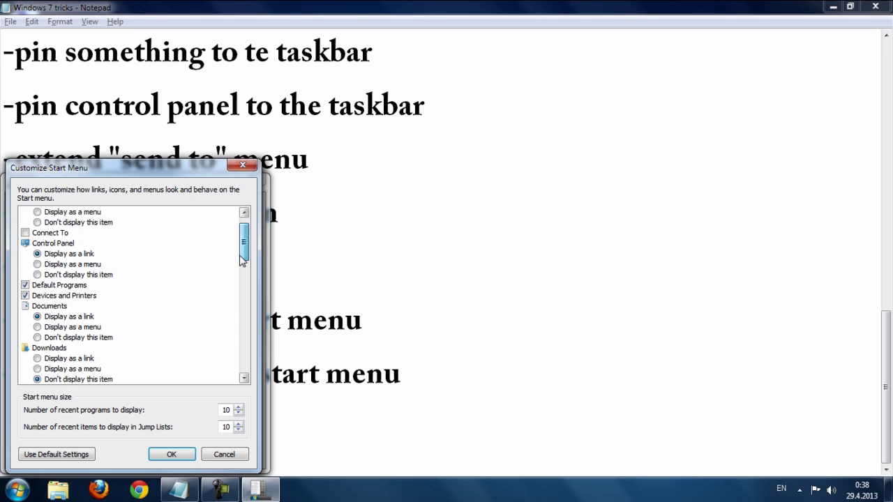
{"action": "left_click", "coordinate": [75, 361]}
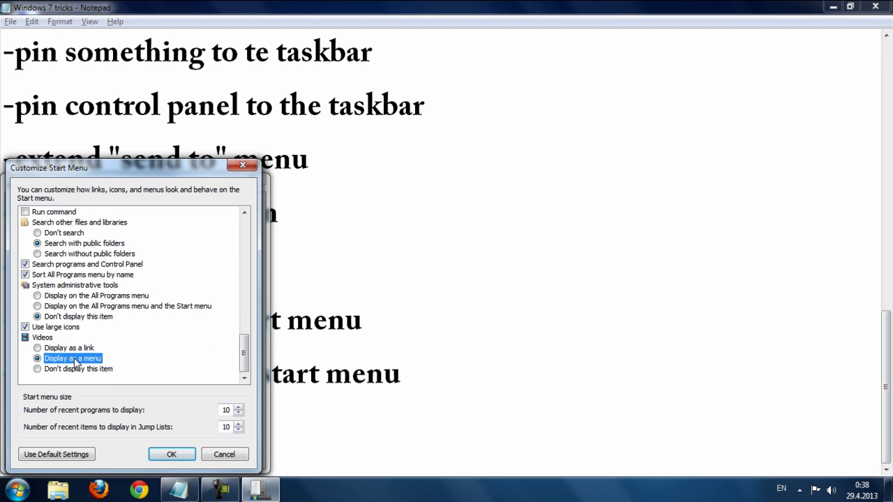
{"action": "left_click", "coordinate": [173, 454]}
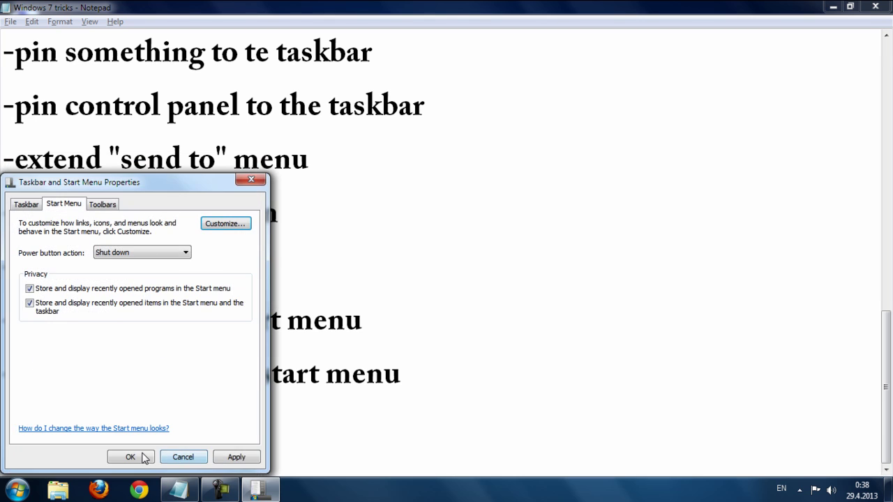
{"action": "left_click", "coordinate": [133, 456]}
Step: Browse the My Videos and Public Videos submenus of the Start menu's Videos entry, and return to the notes
{"action": "left_click", "coordinate": [17, 489]}
{"action": "mouse_move", "coordinate": [261, 220]}
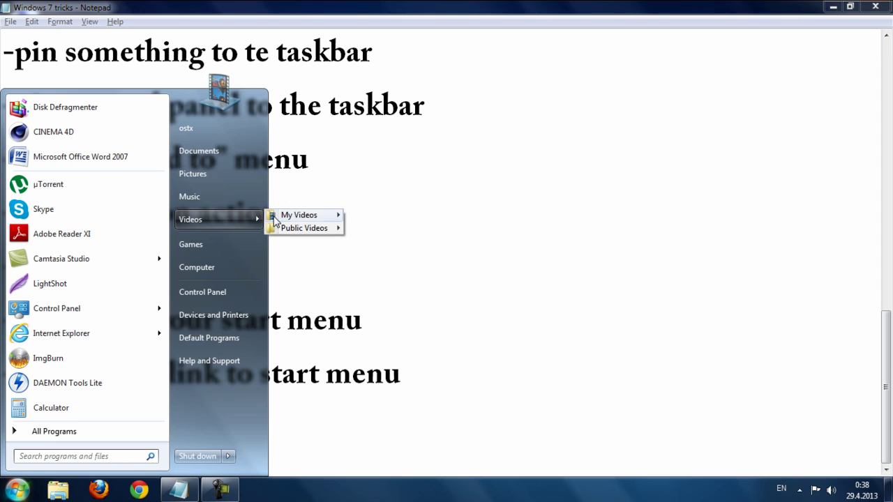
{"action": "mouse_move", "coordinate": [291, 221]}
{"action": "mouse_move", "coordinate": [389, 220]}
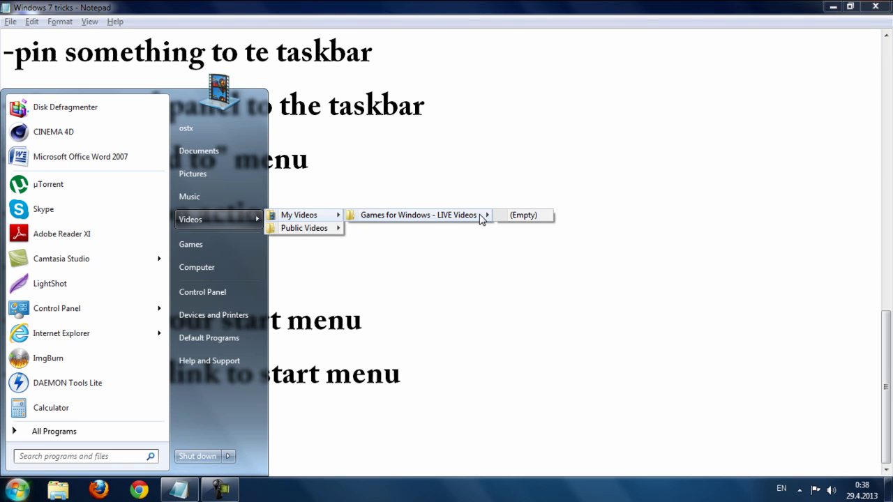
{"action": "mouse_move", "coordinate": [310, 233]}
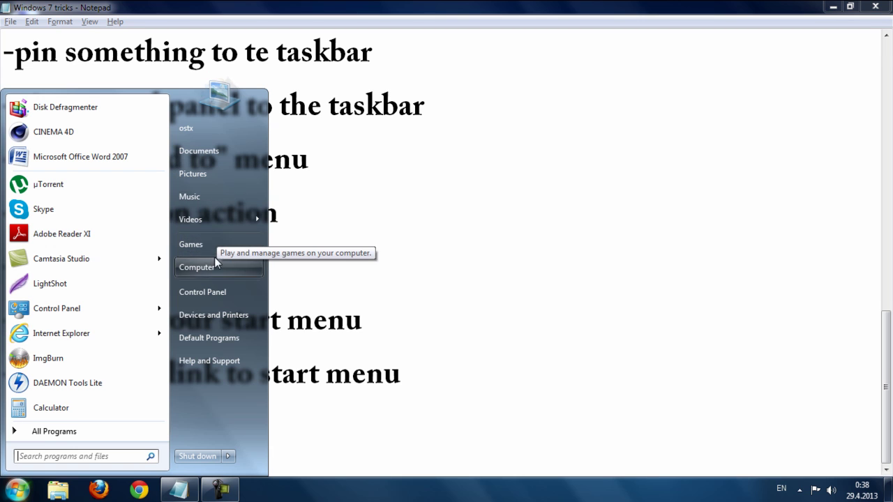
{"action": "left_click", "coordinate": [373, 239]}
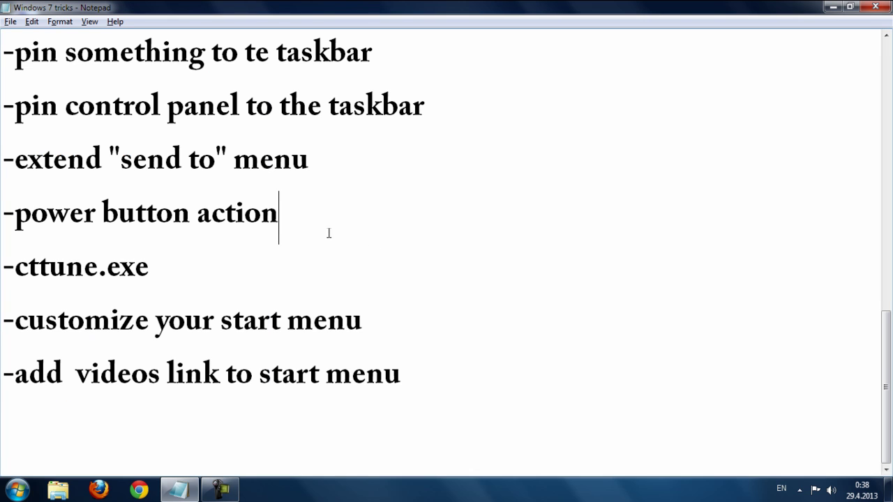
Step: Return the notes to their beginning, minimize Notepad and refresh the desktop
{"action": "scroll", "coordinate": [534, 256], "scroll_direction": "up", "scroll_amount": 5}
{"action": "left_click", "coordinate": [832, 7]}
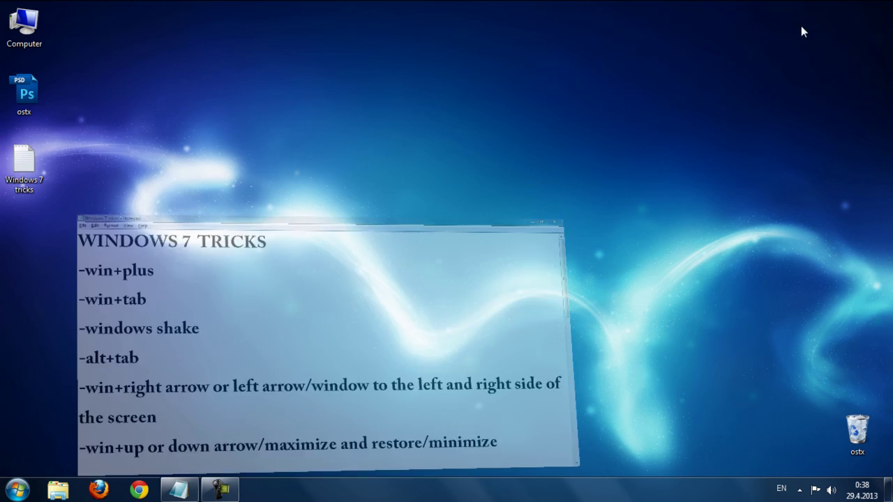
{"action": "right_click", "coordinate": [415, 143]}
{"action": "left_click", "coordinate": [432, 212]}
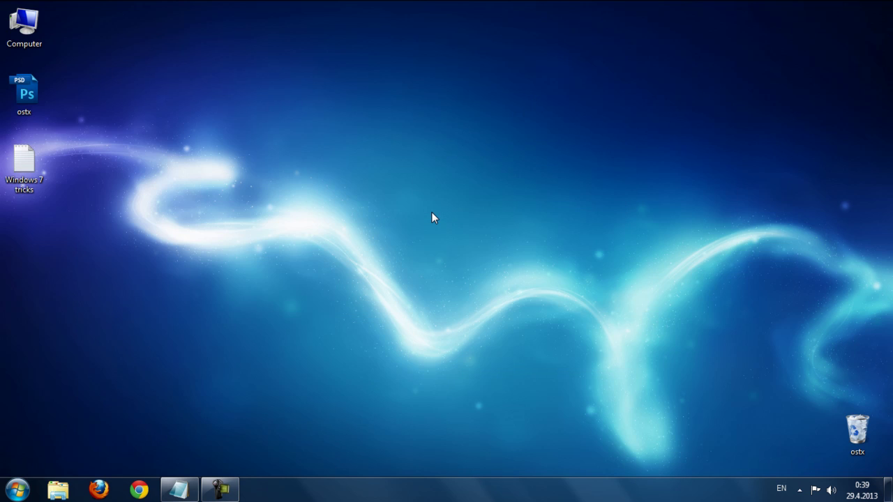